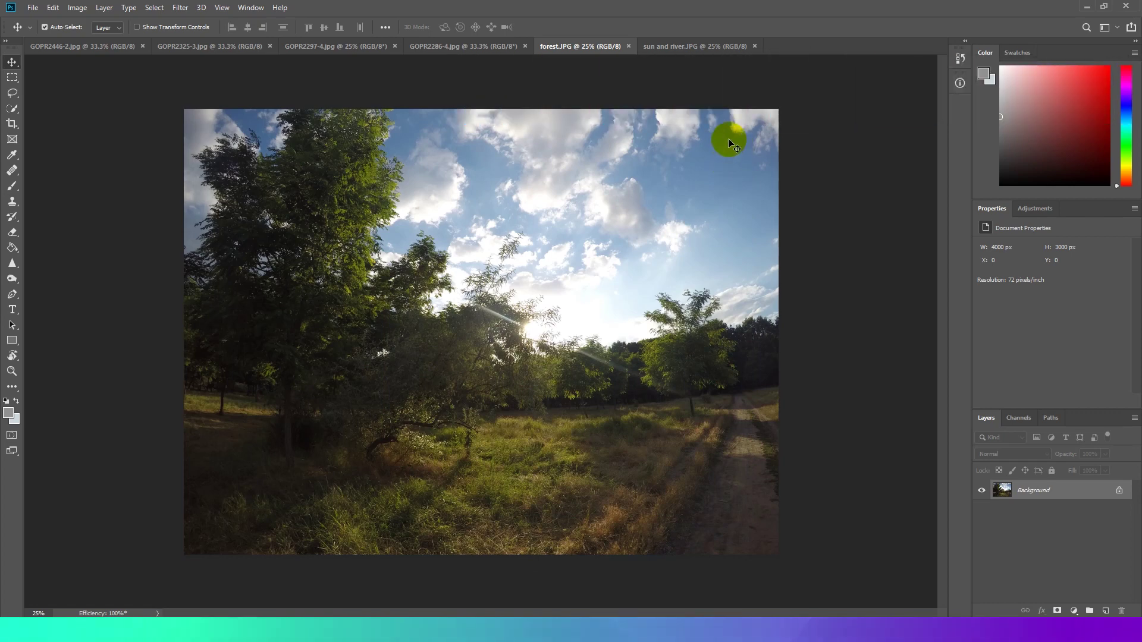
# Step: Open the Edit menu while forest.JPG is the active document
pyautogui.click(52, 9)
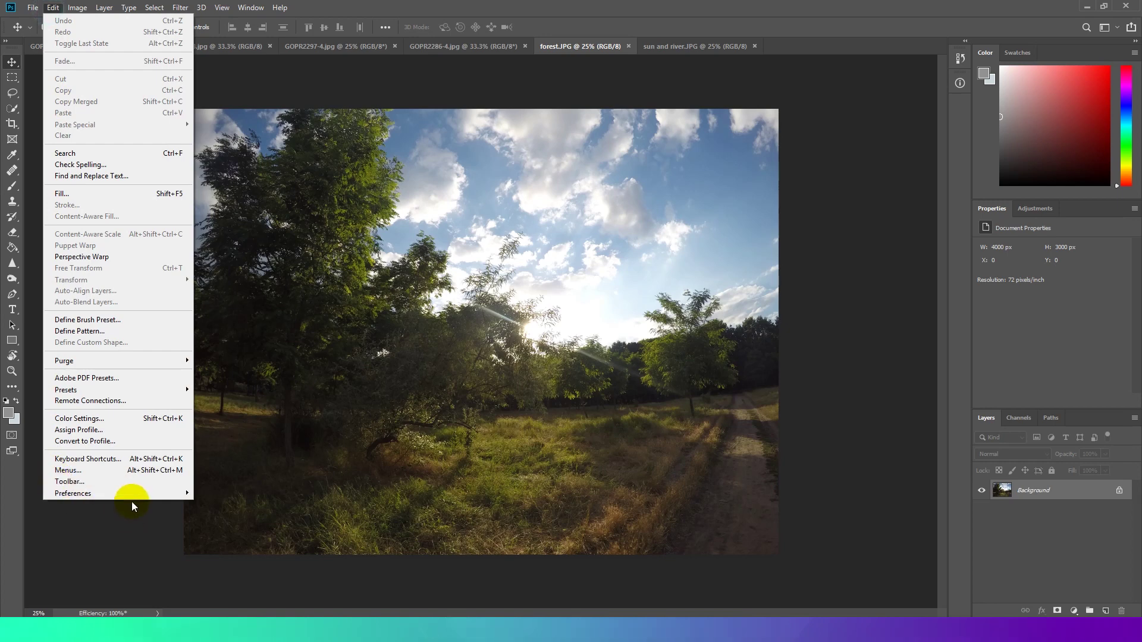
# Step: In Performance preferences, raise Memory Usage from 70% to 75% of available RAM
pyautogui.moveTo(138, 495)
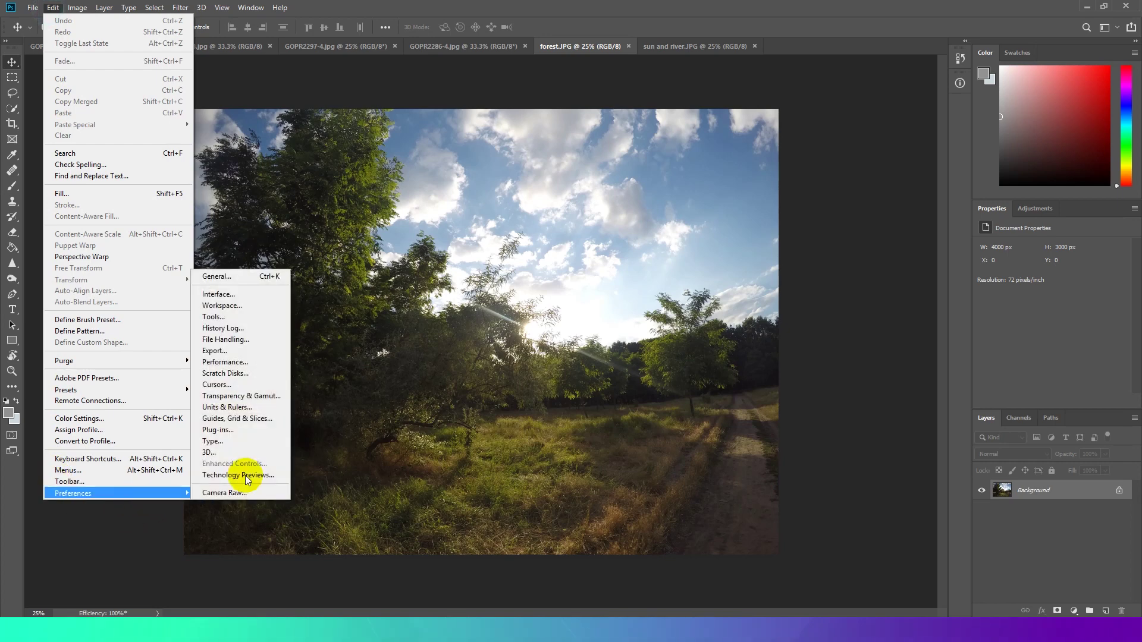
pyautogui.click(283, 361)
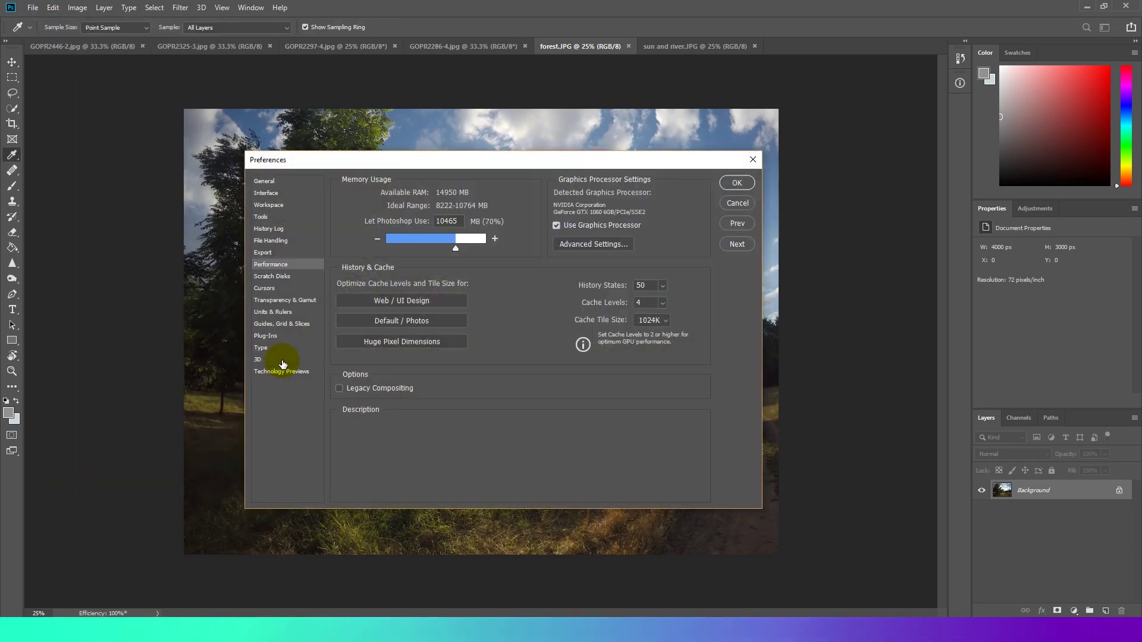
pyautogui.moveTo(521, 319)
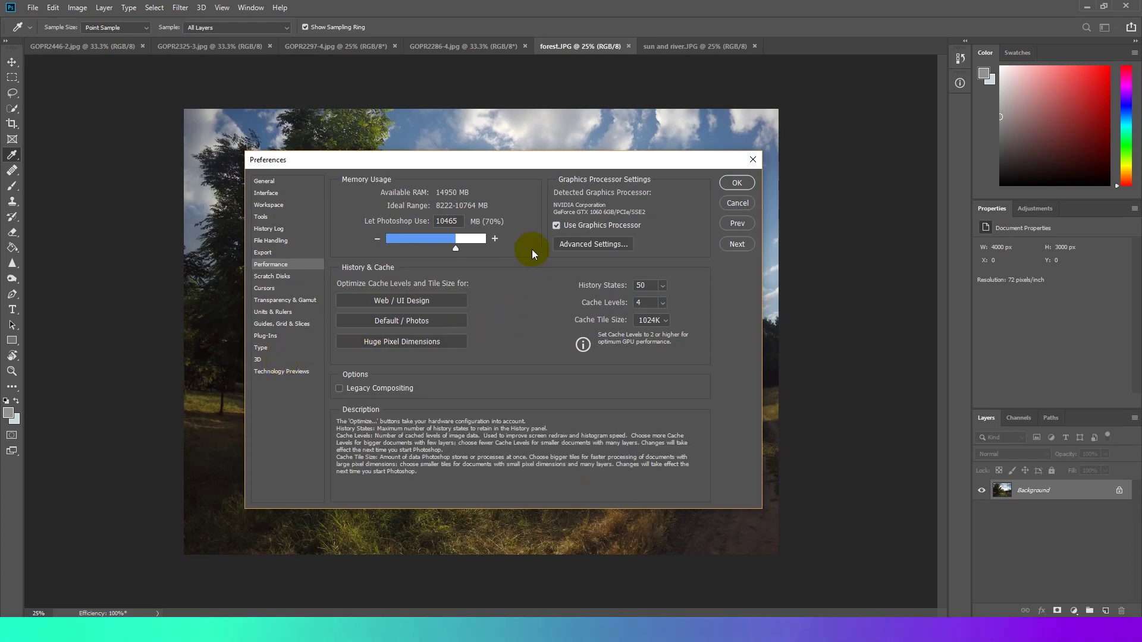
pyautogui.click(495, 239)
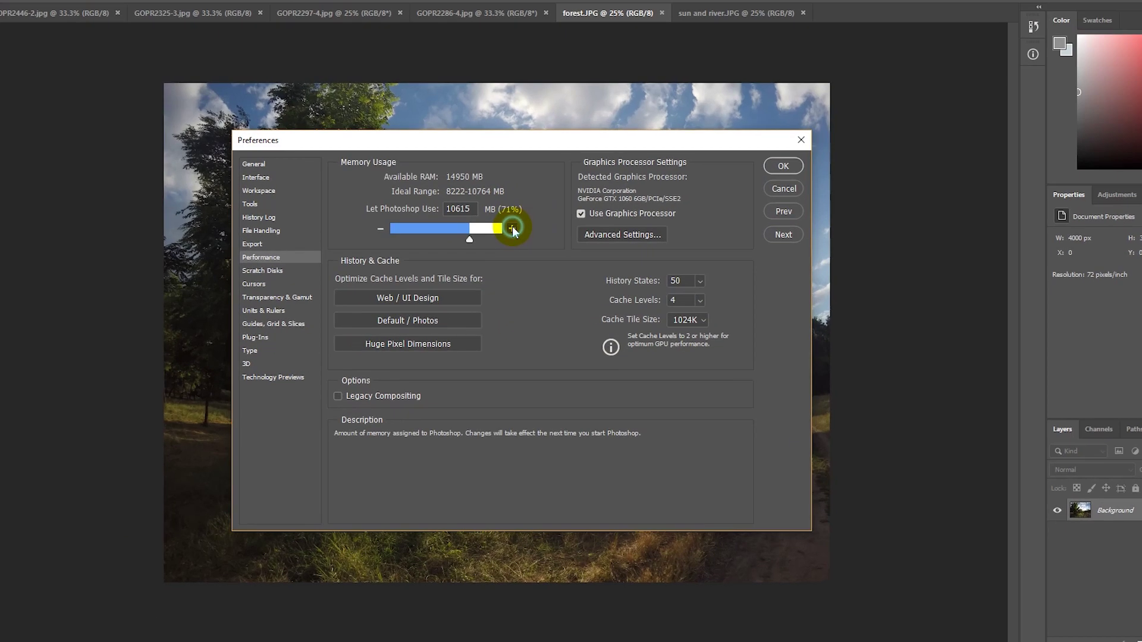
pyautogui.click(494, 238)
pyautogui.click(495, 238)
pyautogui.click(581, 187)
pyautogui.click(582, 187)
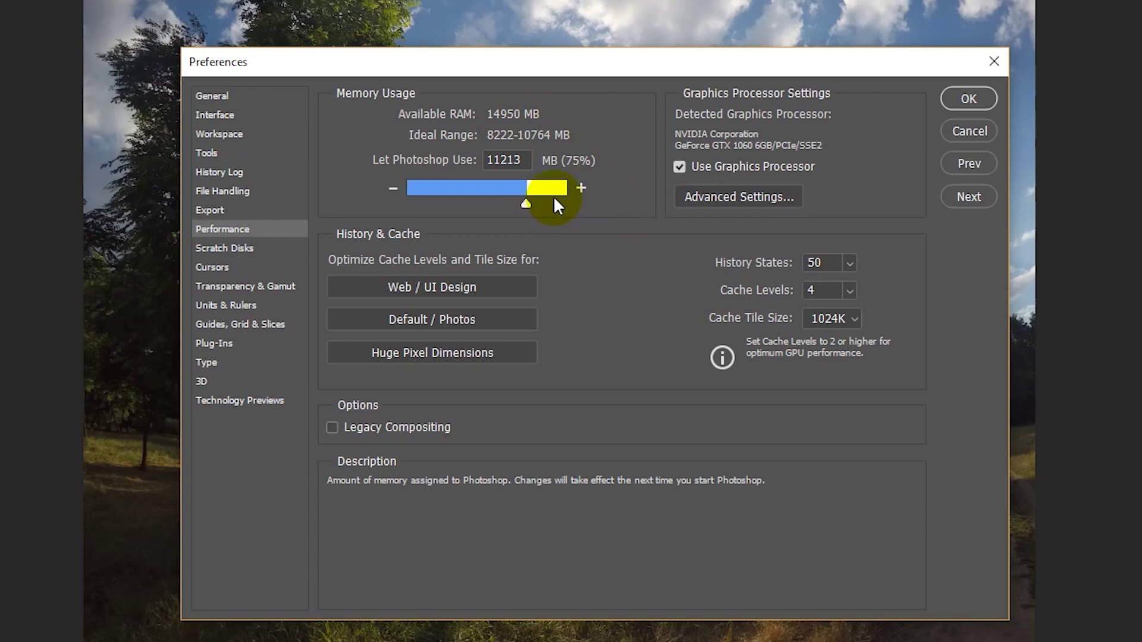
# Step: Push Memory Usage further, settling at 12741 MB (85%)
pyautogui.click(581, 188)
pyautogui.click(581, 187)
pyautogui.click(581, 188)
pyautogui.click(581, 188)
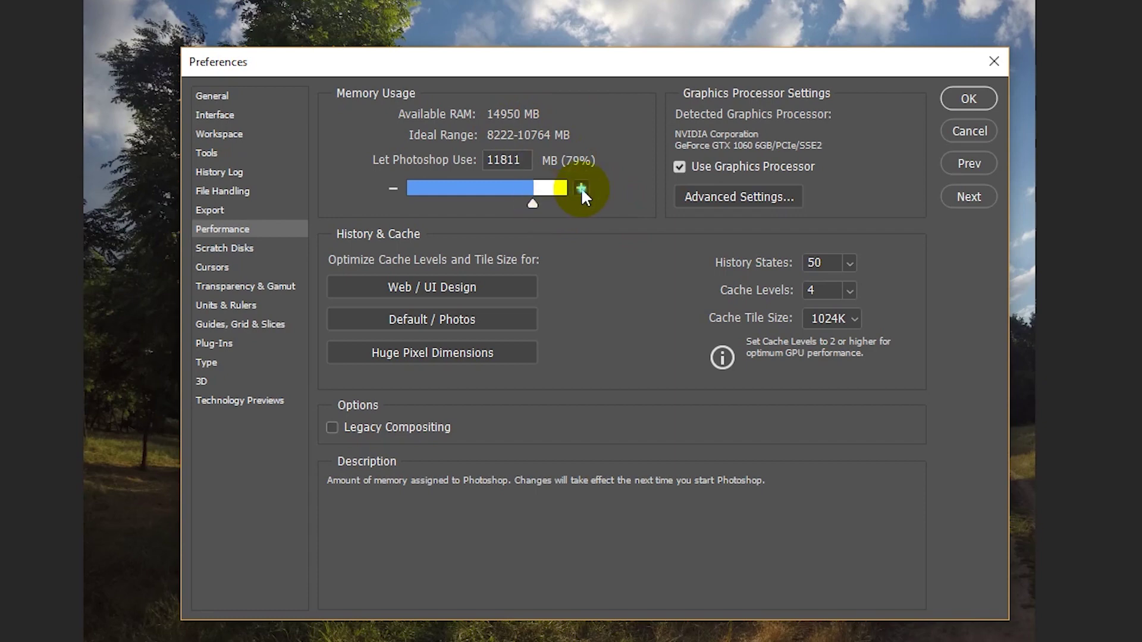
pyautogui.click(581, 188)
pyautogui.click(581, 188)
pyautogui.click(581, 188)
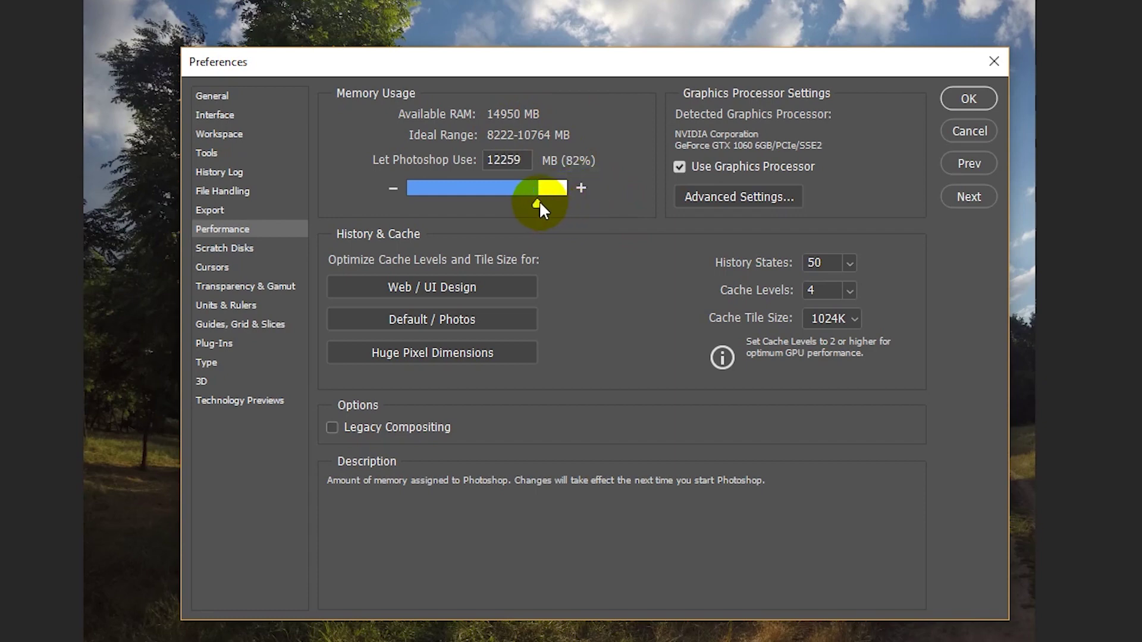
pyautogui.moveTo(539, 201)
pyautogui.mouseDown()
pyautogui.moveTo(570, 204)
pyautogui.moveTo(544, 202)
pyautogui.mouseUp()
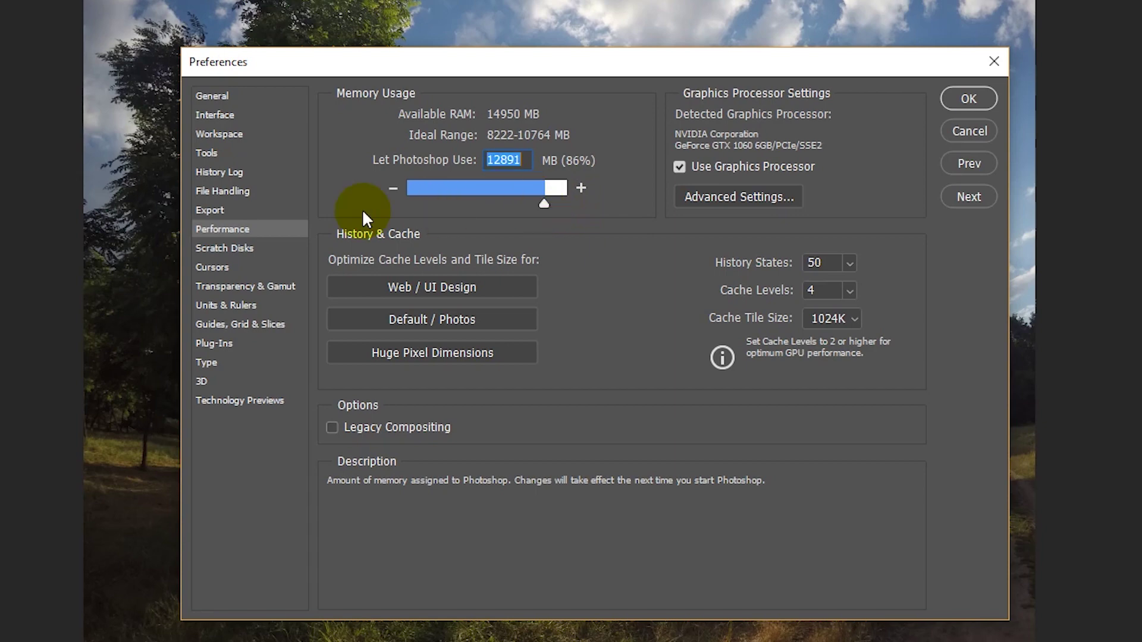
pyautogui.click(392, 188)
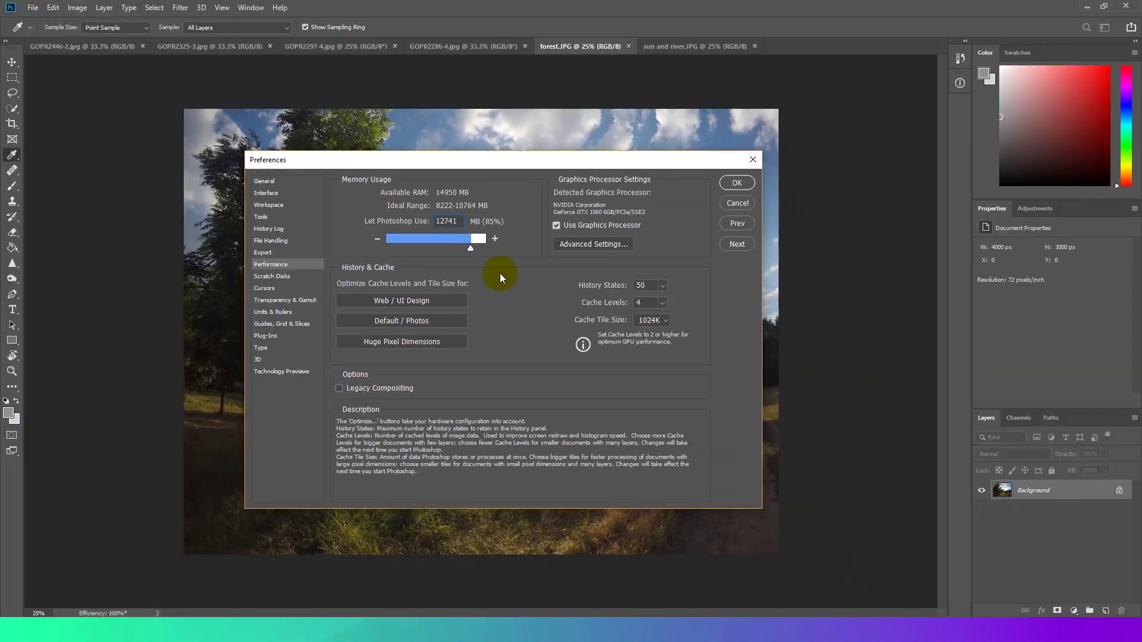
# Step: Apply the 85% memory setting, check that only C:\ is an active scratch disk, and close Preferences
pyautogui.click(736, 184)
pyautogui.press('v')
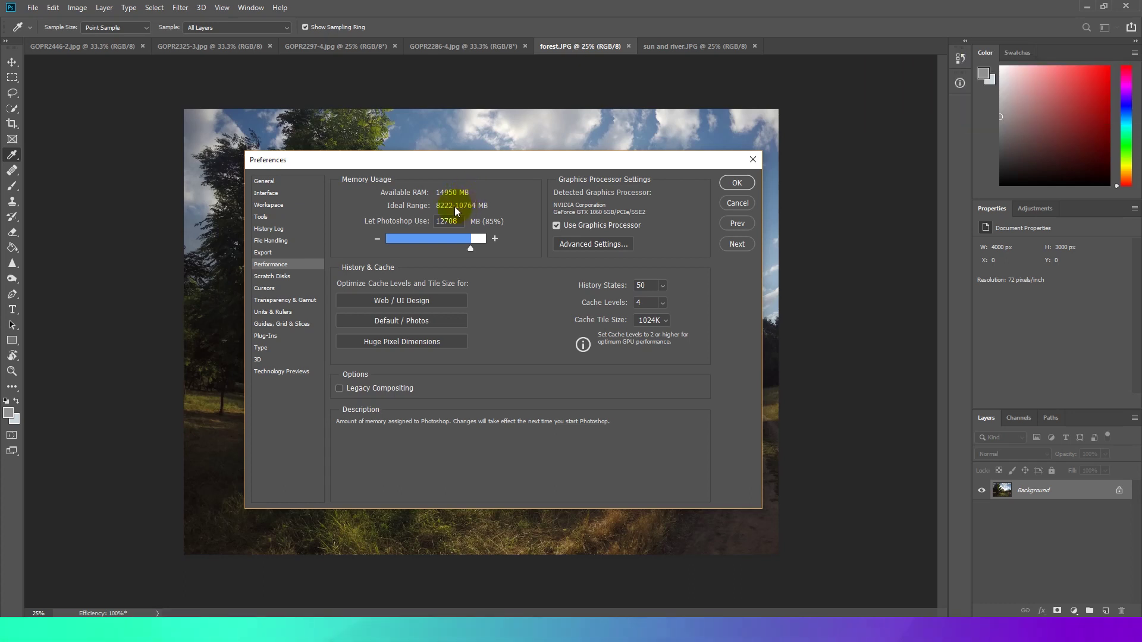
pyautogui.click(260, 277)
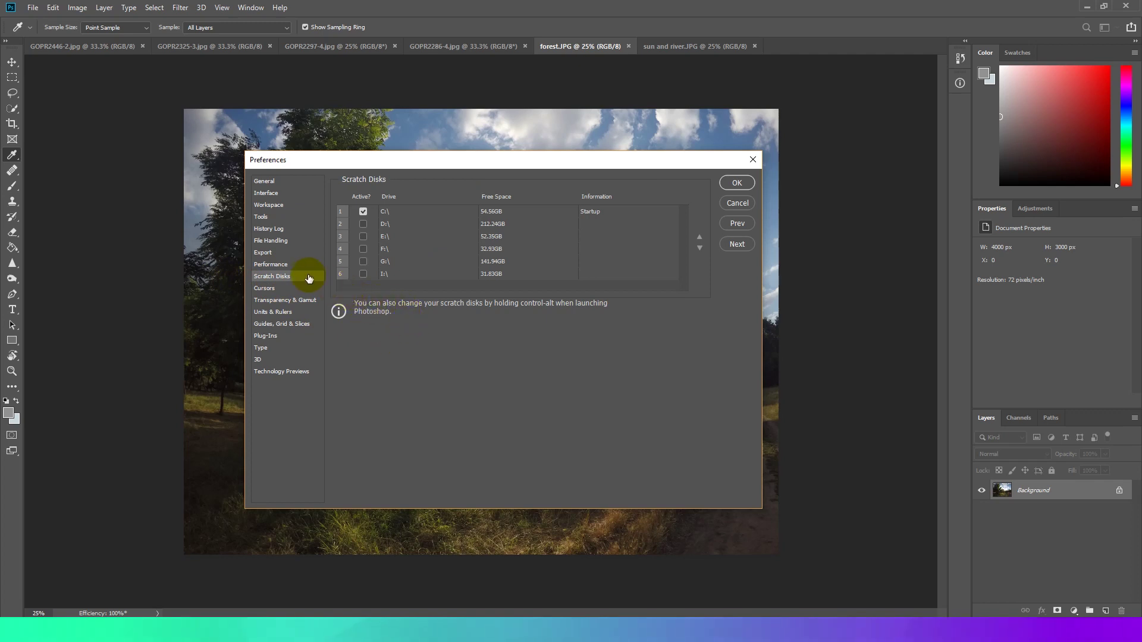
pyautogui.click(281, 265)
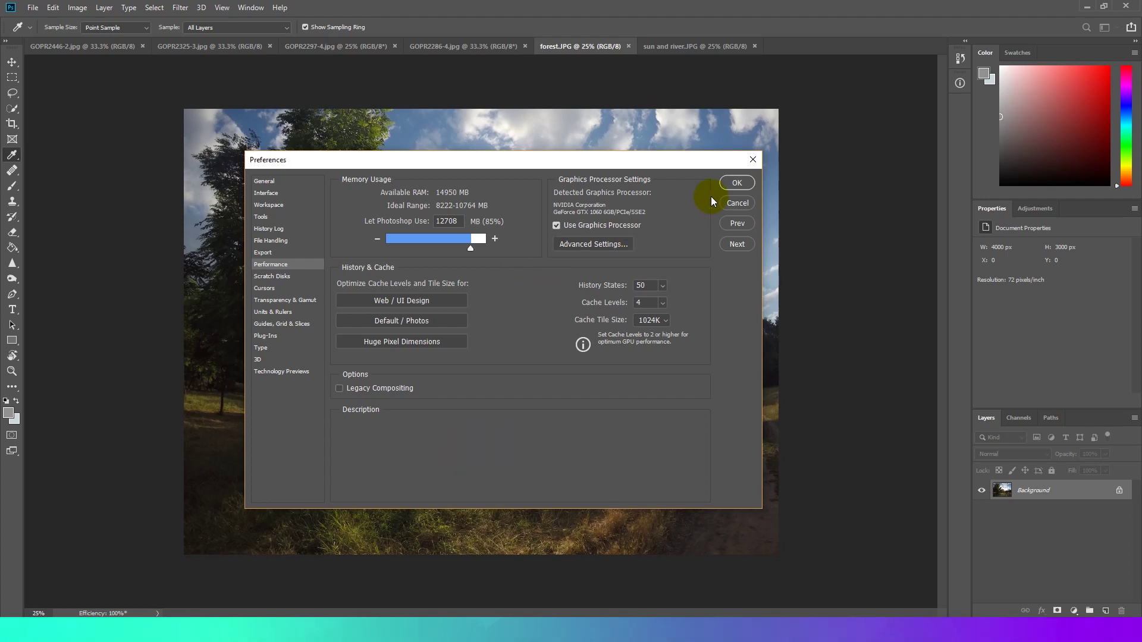
pyautogui.click(738, 182)
pyautogui.press('v')
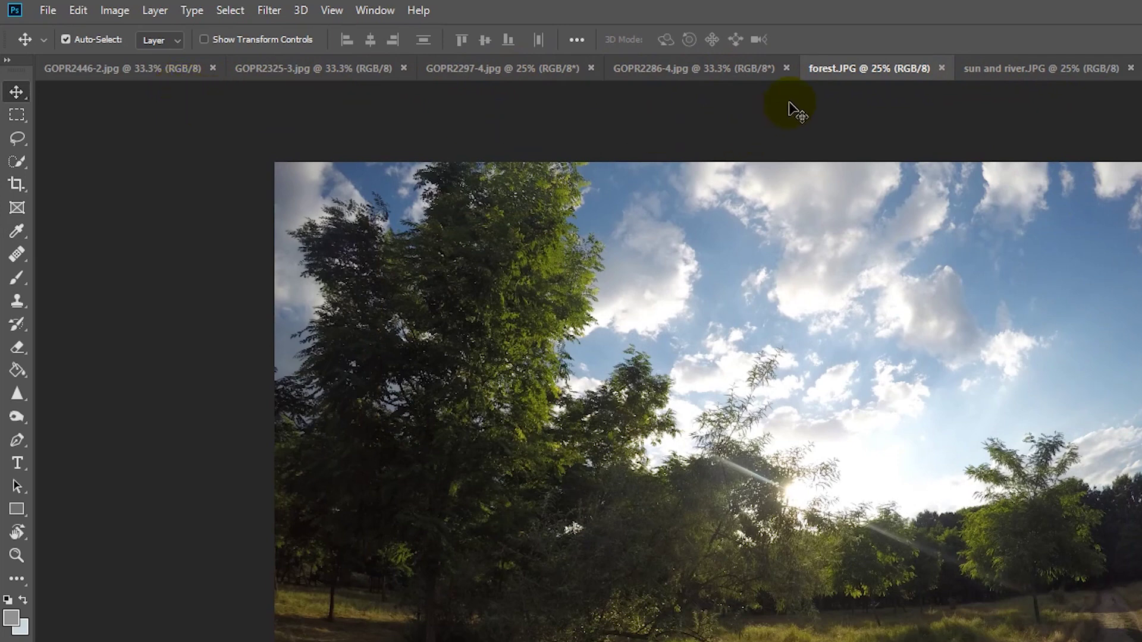
# Step: Close GOPR2446-2, GOPR2325-3, GOPR2297-4, GOPR2286-4 and sun and river.JPG, keeping forest.JPG
pyautogui.click(212, 68)
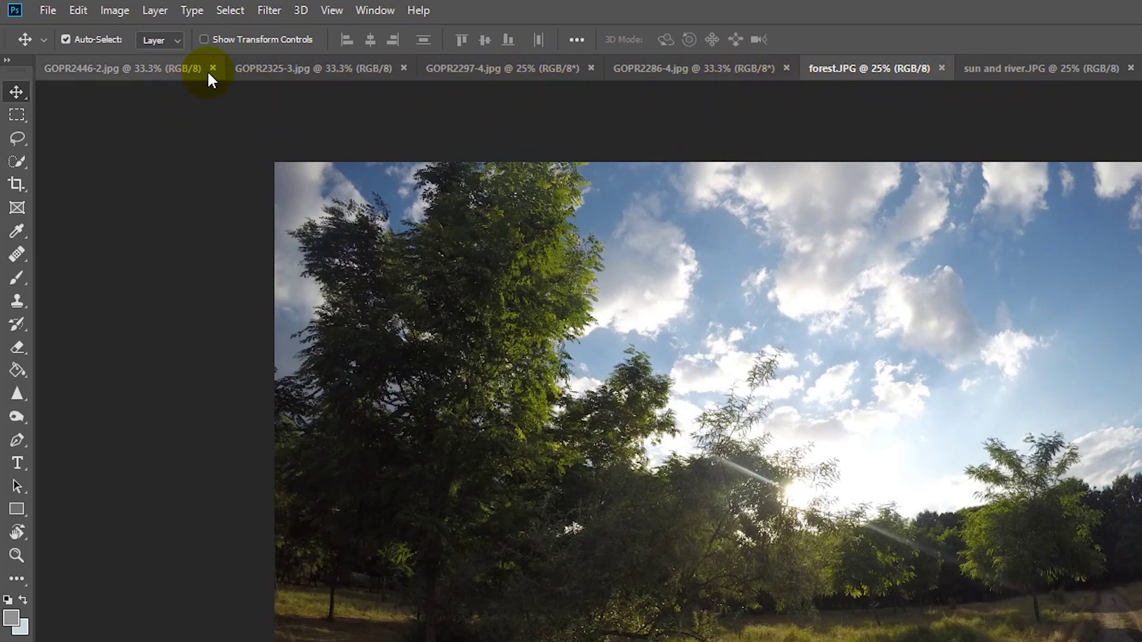
pyautogui.click(212, 68)
pyautogui.click(212, 68)
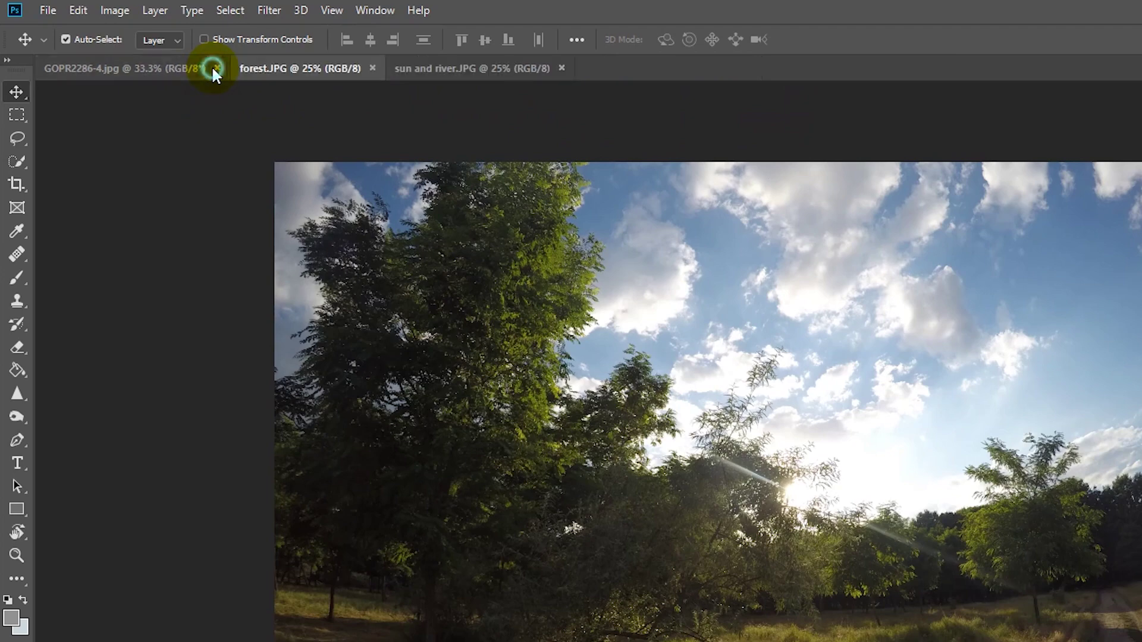
pyautogui.click(213, 69)
pyautogui.click(366, 68)
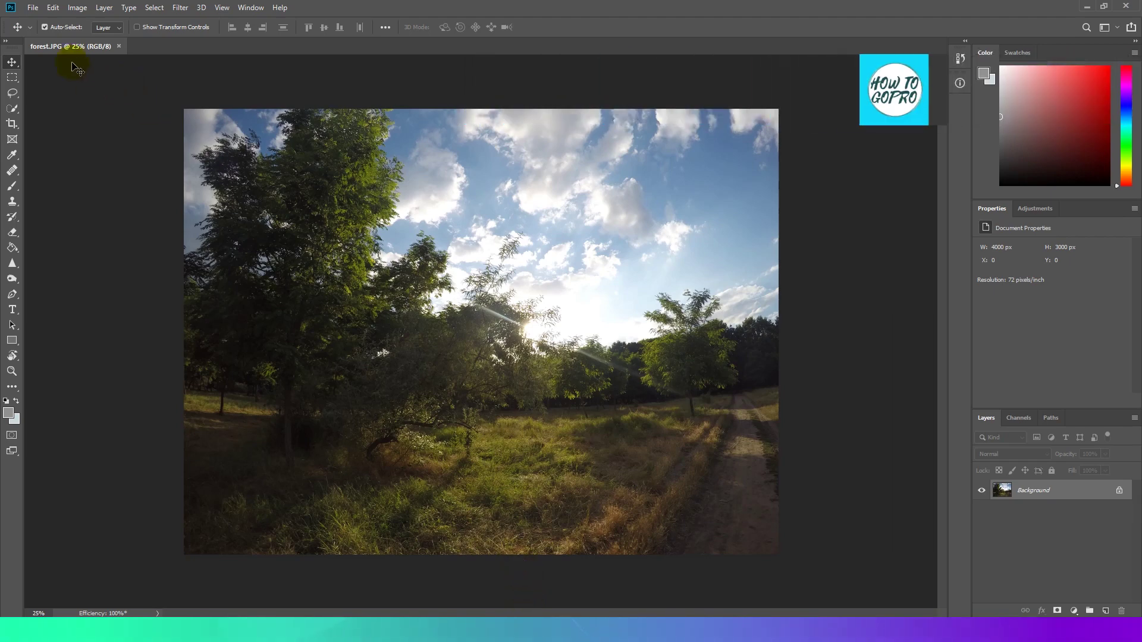
# Step: Set Performance cache optimization to Huge Pixel Dimensions: Cache Levels 6, tile size 1024K
pyautogui.click(55, 8)
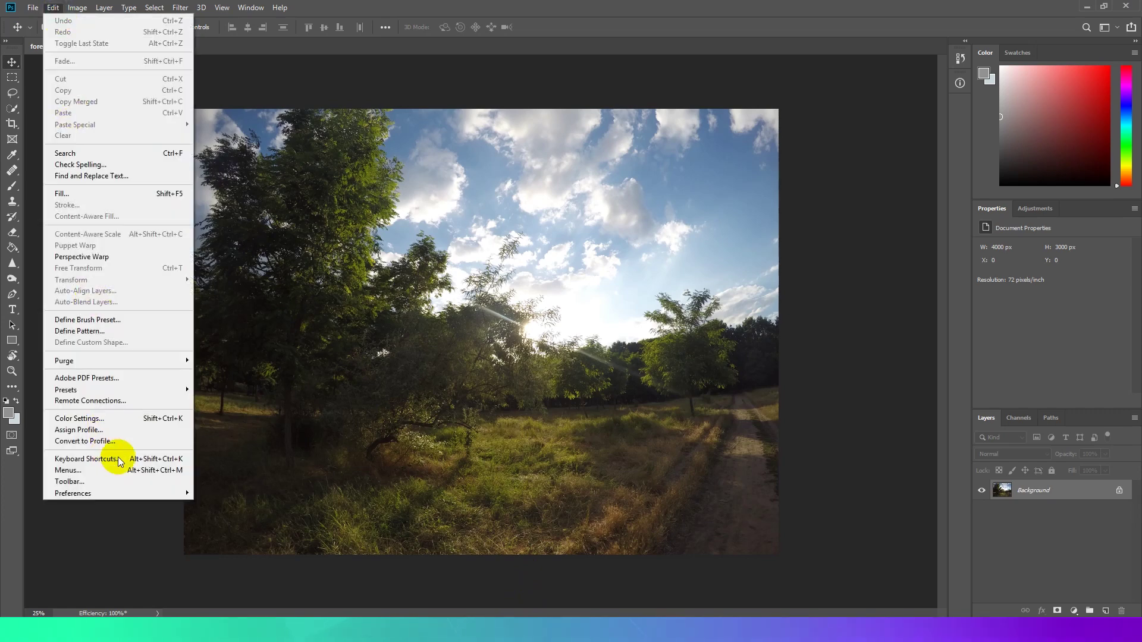
pyautogui.moveTo(158, 492)
pyautogui.click(247, 363)
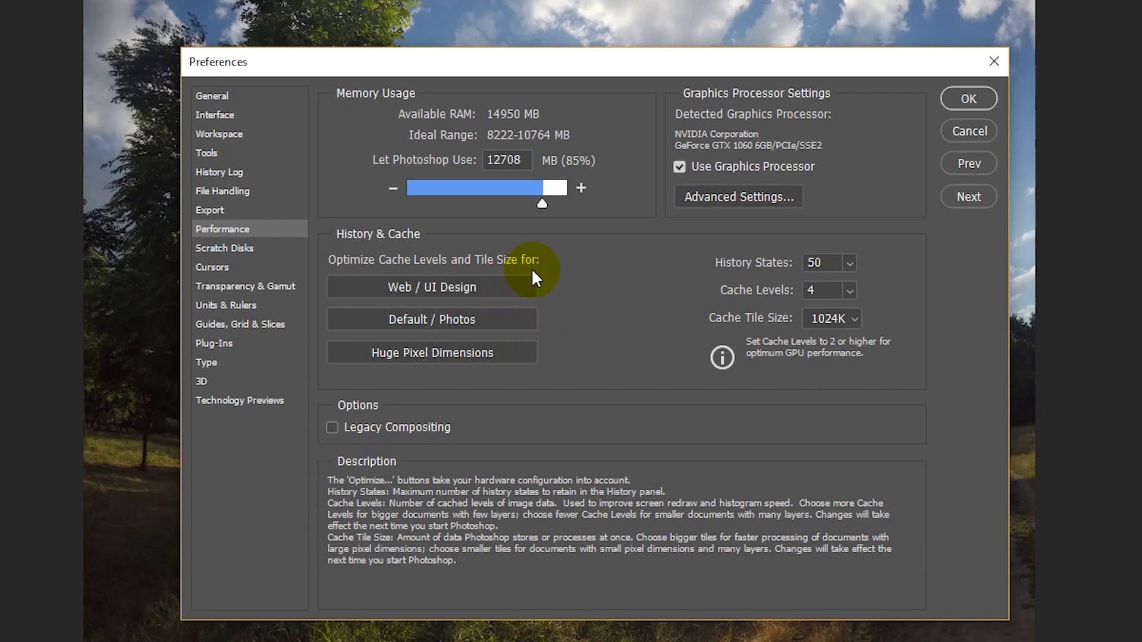
pyautogui.click(447, 290)
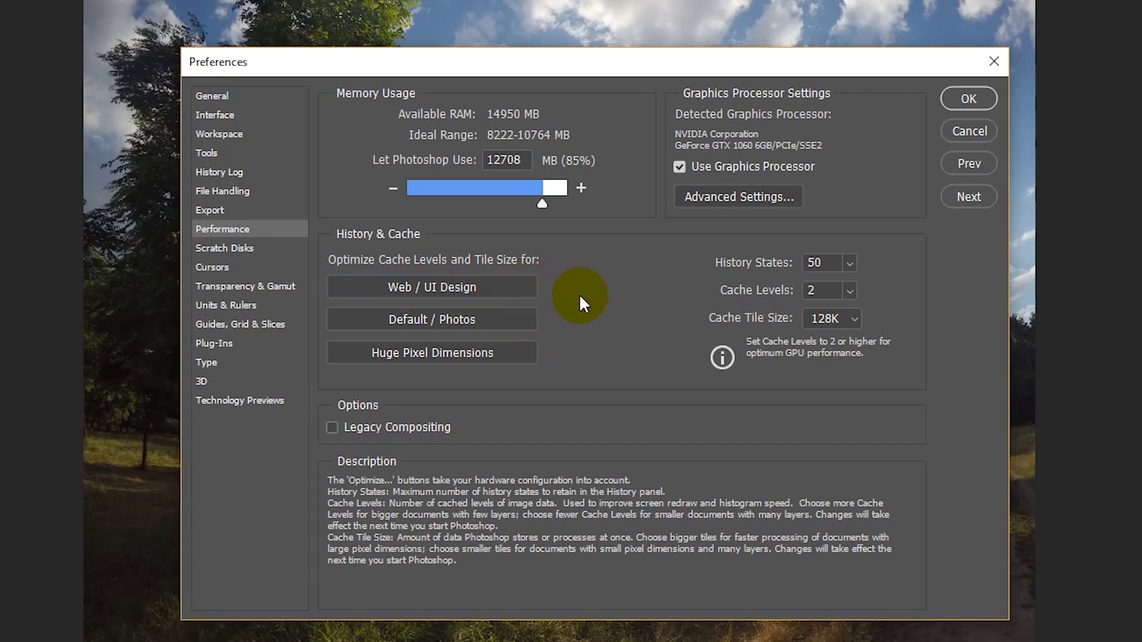
pyautogui.click(478, 320)
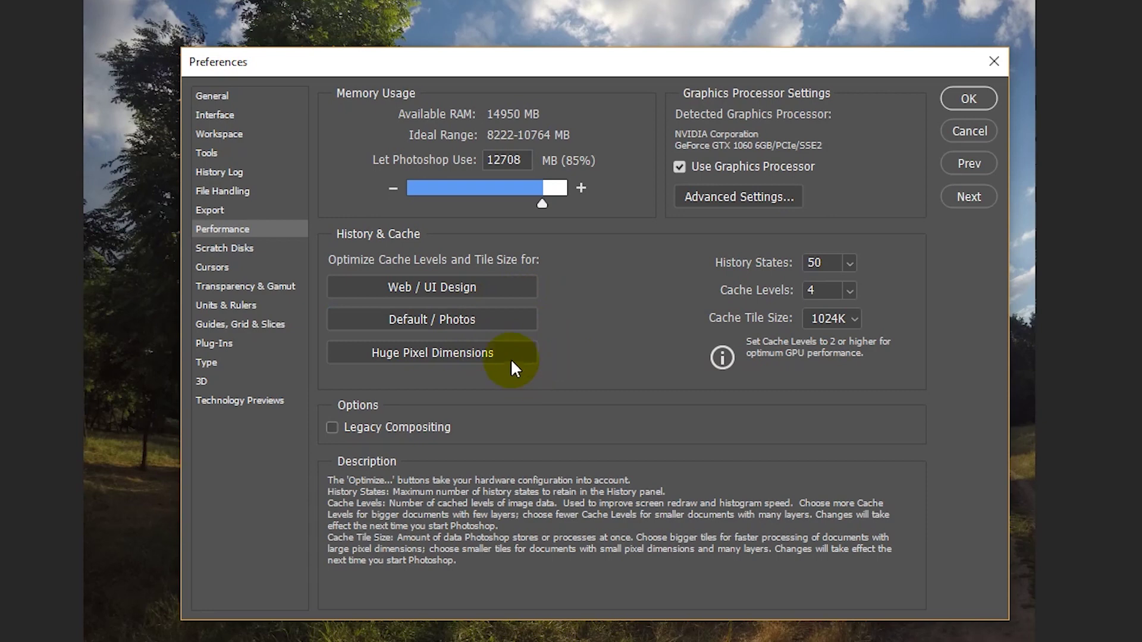
pyautogui.click(493, 353)
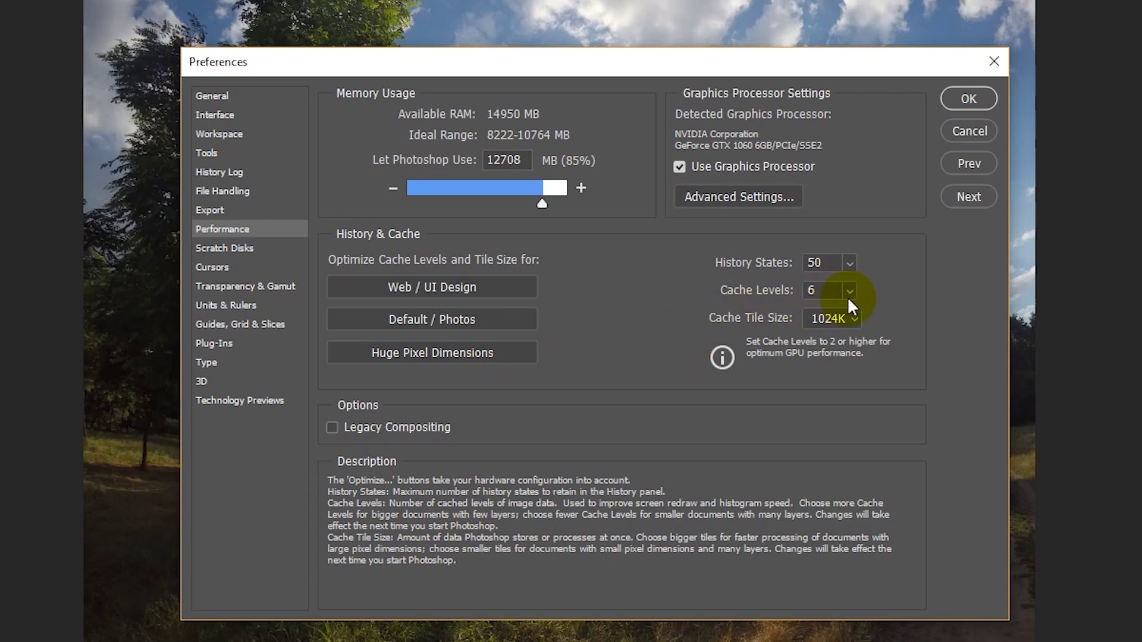
# Step: Set History States to 20 and Cache Levels to 4, then confirm
pyautogui.scroll(1, 849, 292)
pyautogui.moveTo(850, 265); pyautogui.dragTo(844, 291)
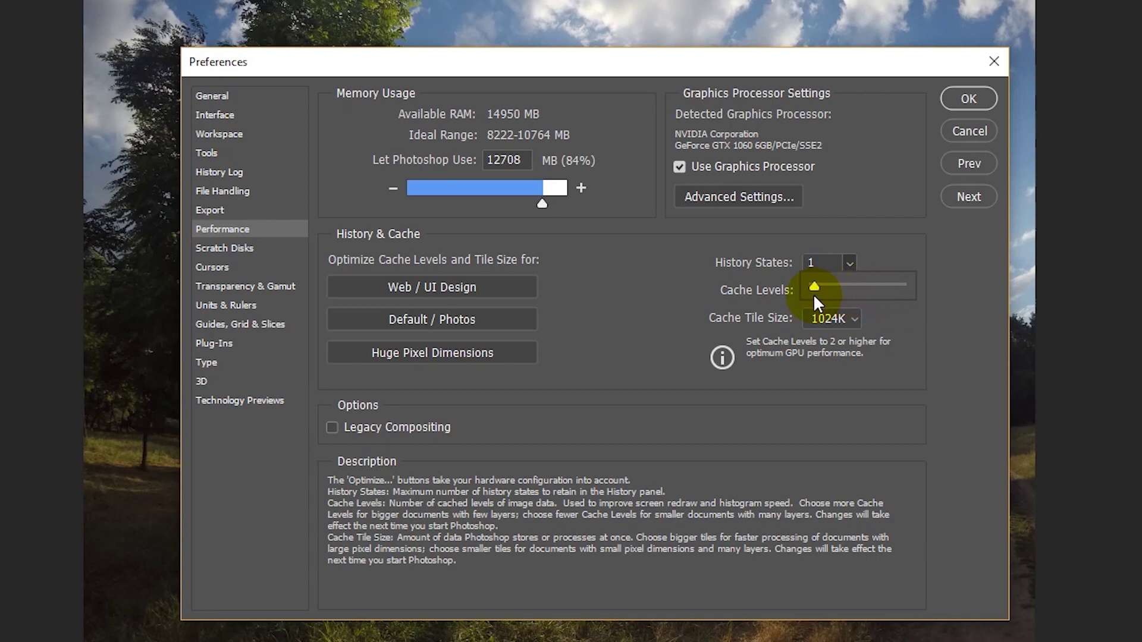
pyautogui.moveTo(814, 296)
pyautogui.mouseDown()
pyautogui.moveTo(848, 301)
pyautogui.moveTo(830, 302)
pyautogui.mouseUp()
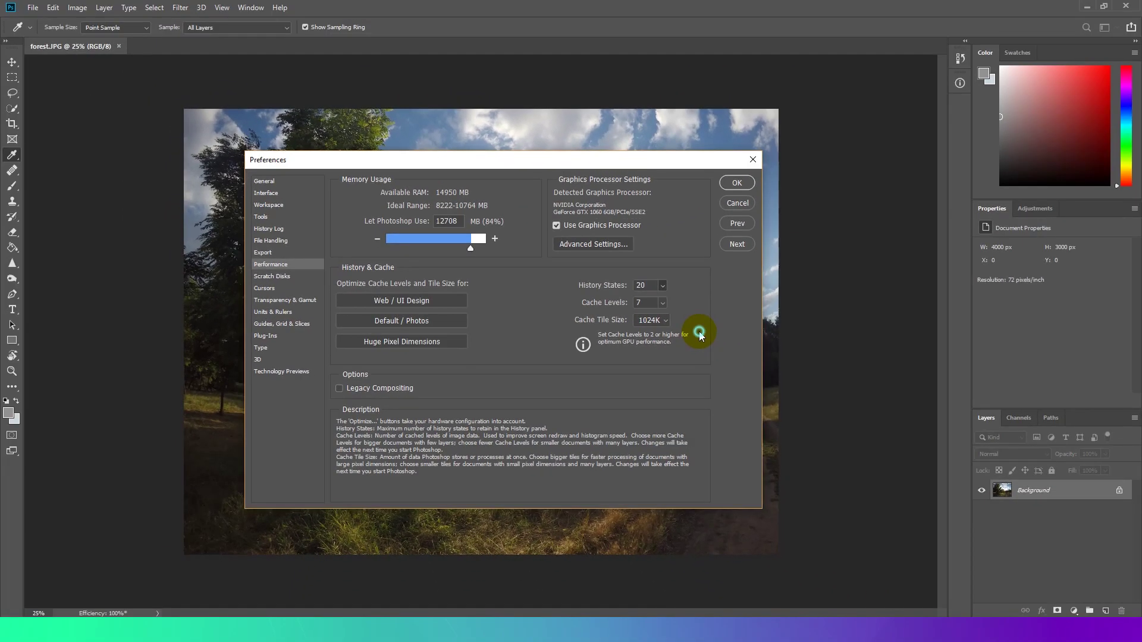
pyautogui.click(661, 305)
pyautogui.moveTo(664, 317); pyautogui.dragTo(640, 319)
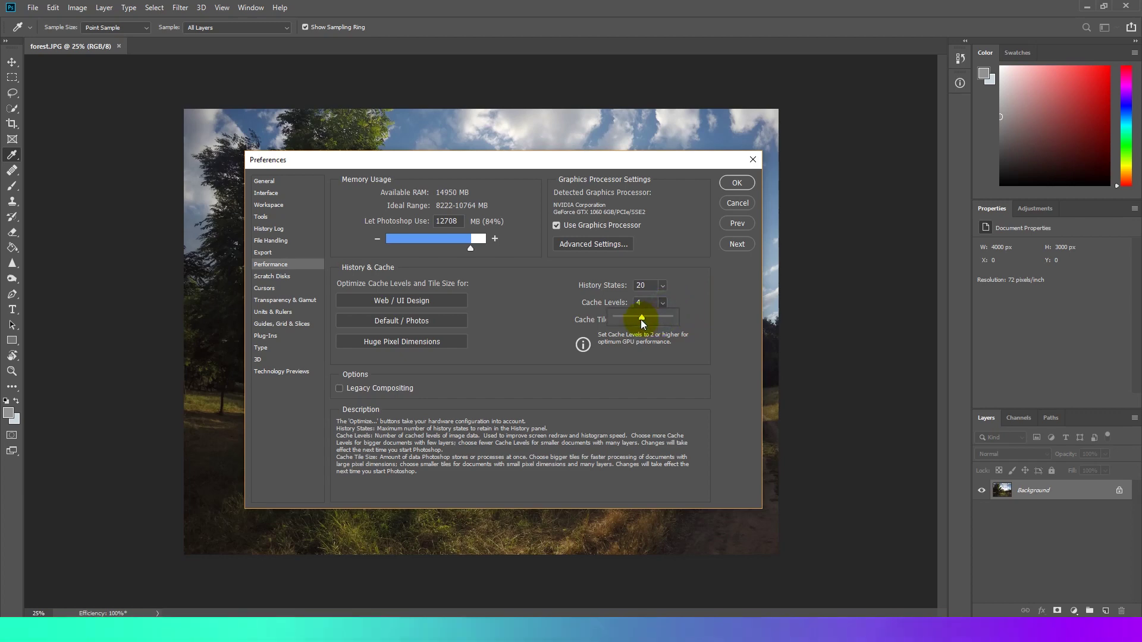
pyautogui.click(700, 305)
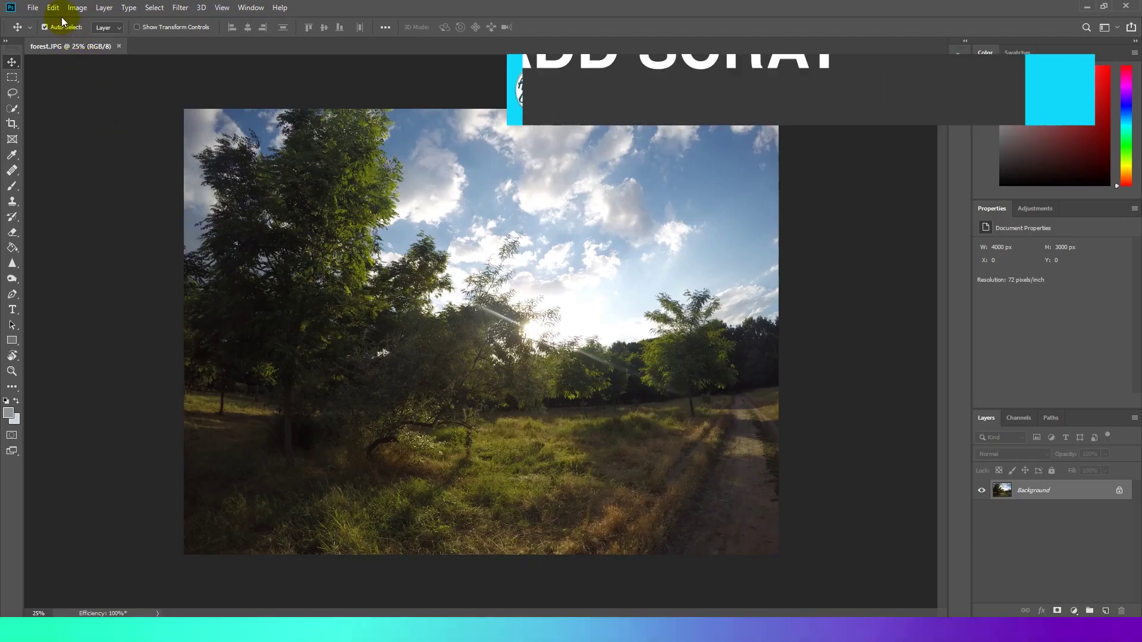
# Step: In Scratch Disks preferences, mark G:\ active alongside C:\ and click OK
pyautogui.click(54, 8)
pyautogui.click(158, 497)
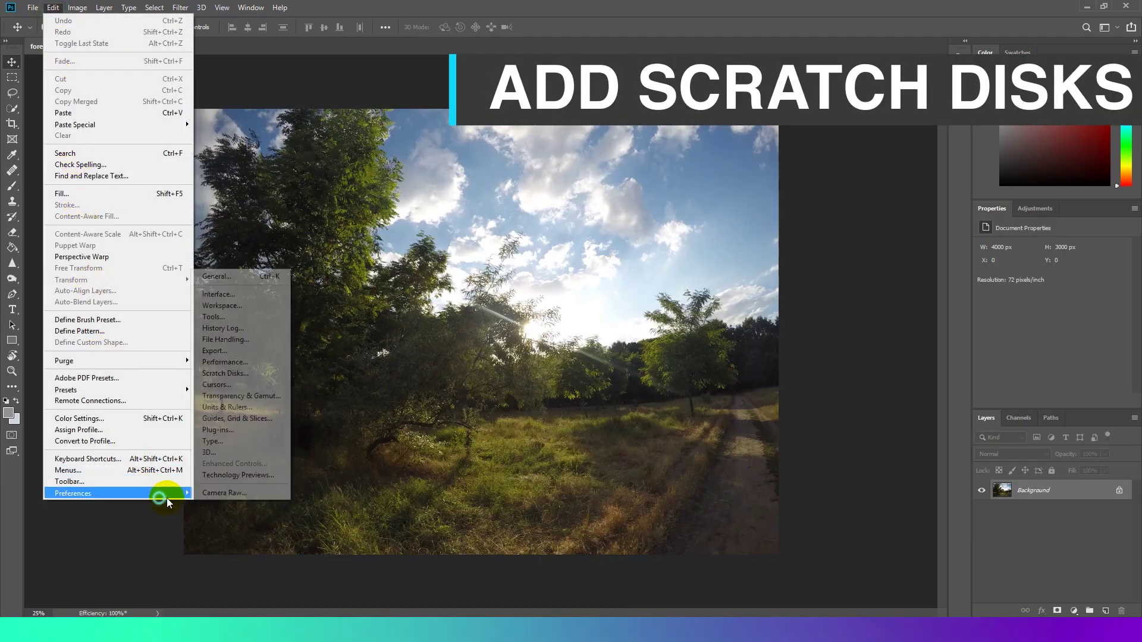
pyautogui.click(249, 375)
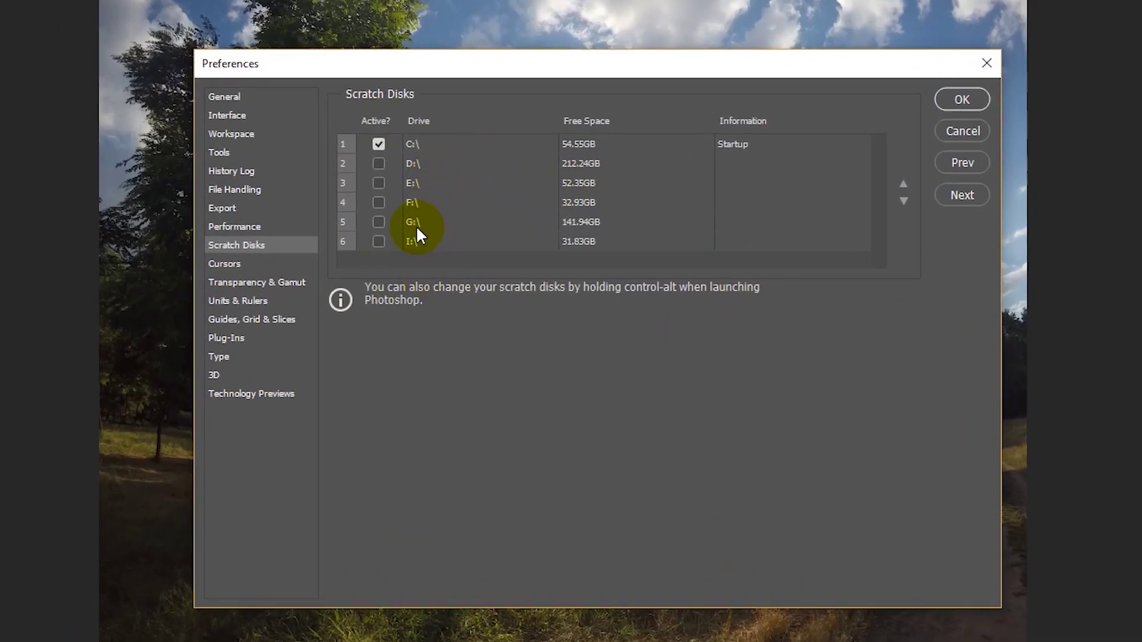
pyautogui.click(380, 165)
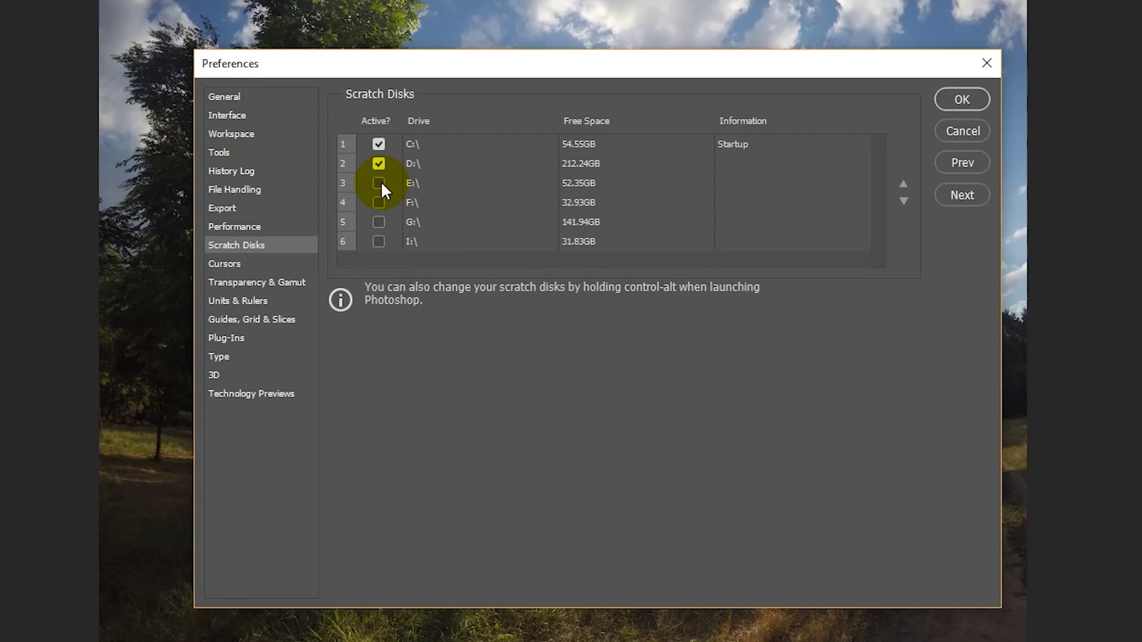
pyautogui.click(379, 184)
pyautogui.click(384, 182)
pyautogui.click(381, 164)
pyautogui.click(380, 222)
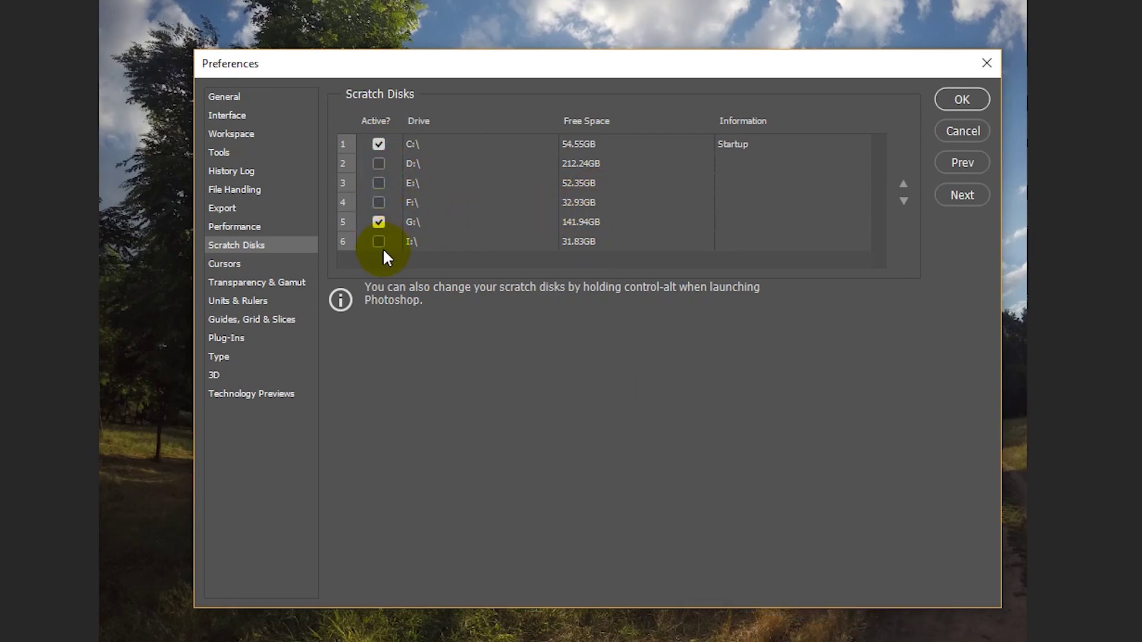
pyautogui.click(904, 201)
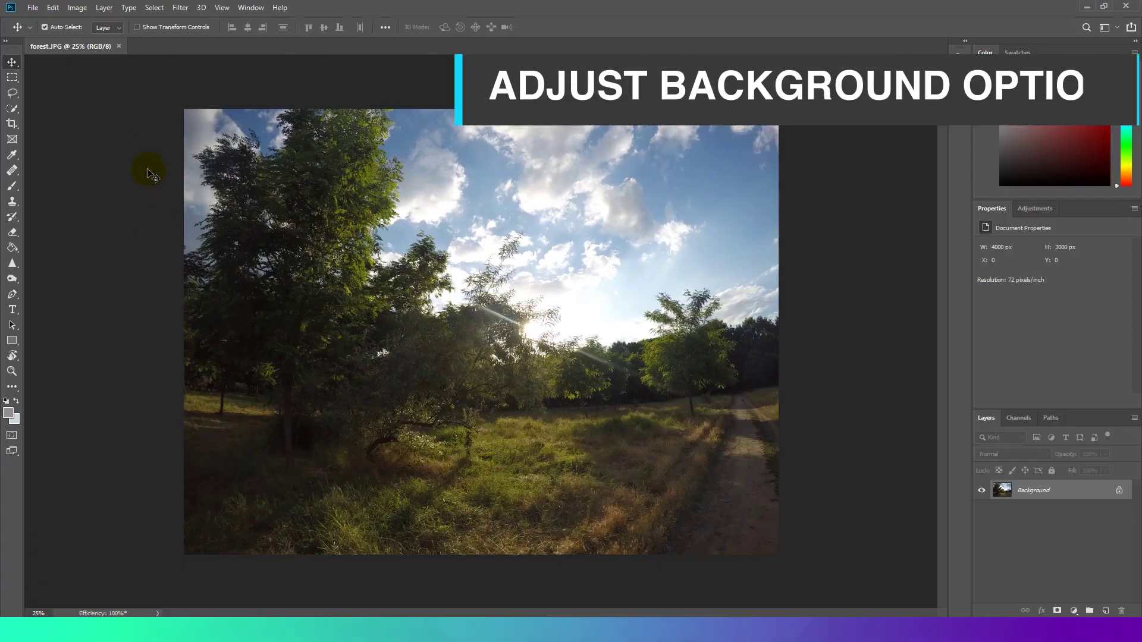
# Step: In File Handling preferences, enable automatic recovery saving every 10 Minutes and click OK
pyautogui.click(52, 8)
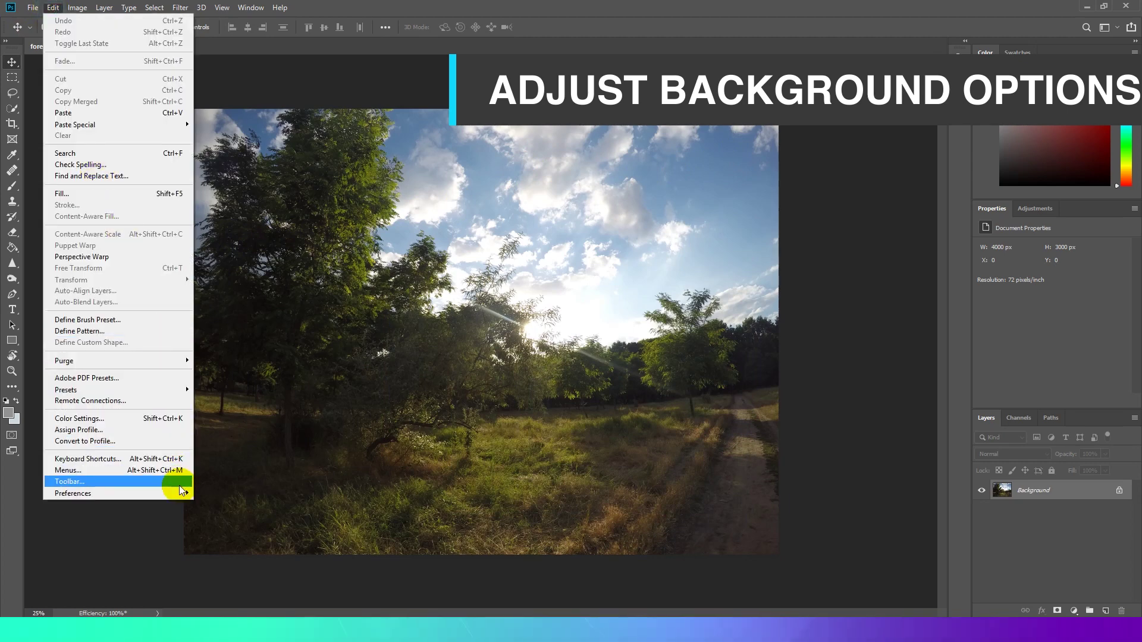
pyautogui.moveTo(182, 493)
pyautogui.click(256, 338)
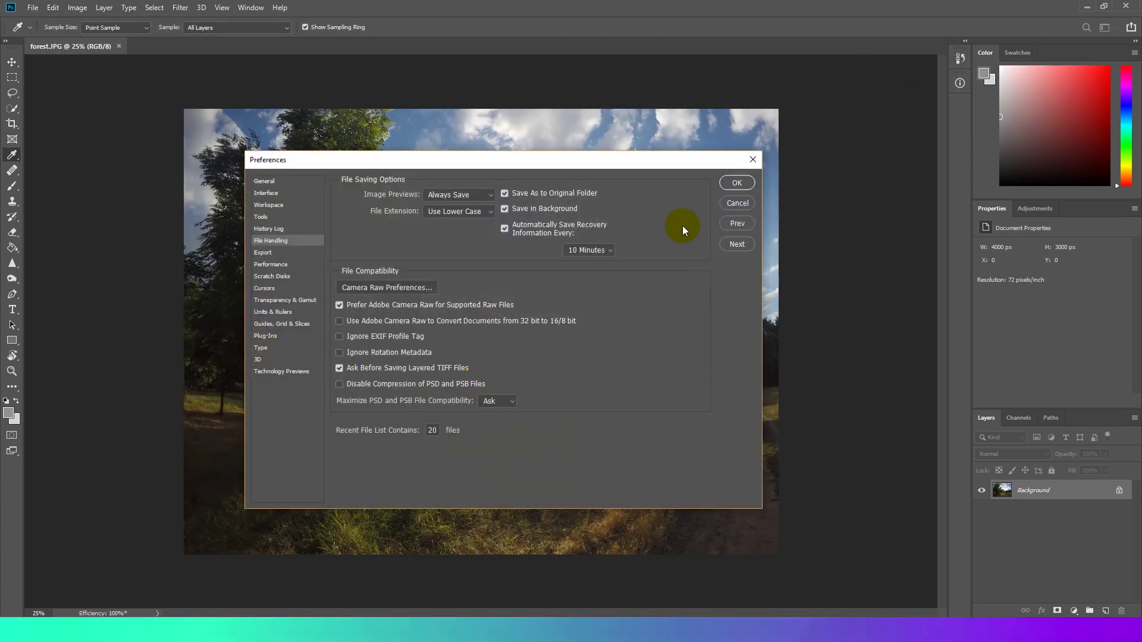
pyautogui.click(504, 194)
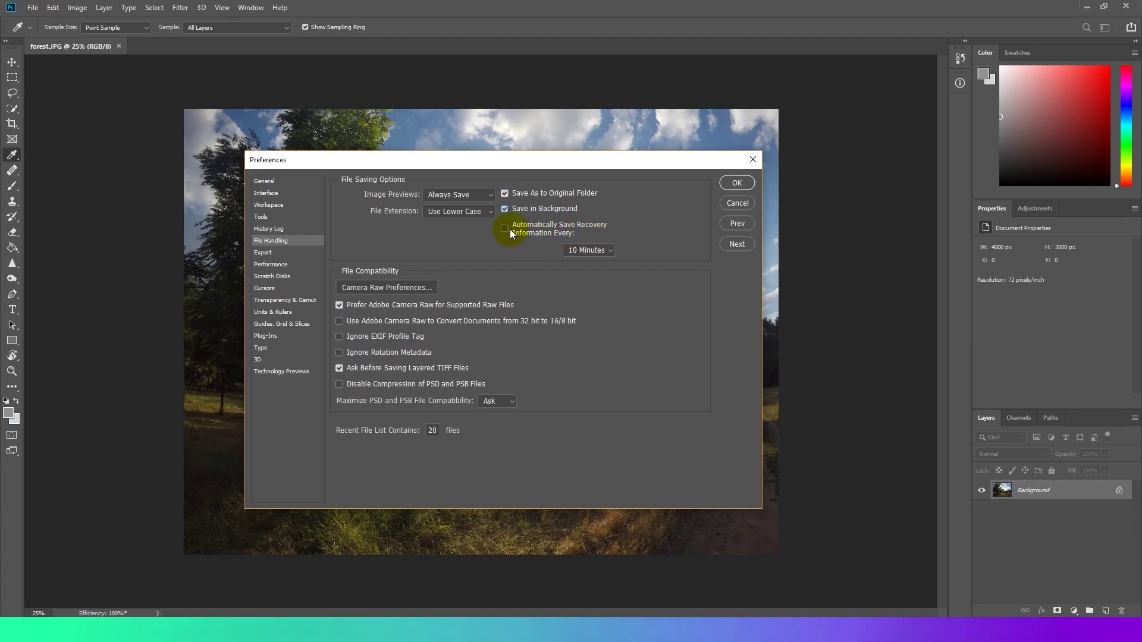
pyautogui.click(504, 228)
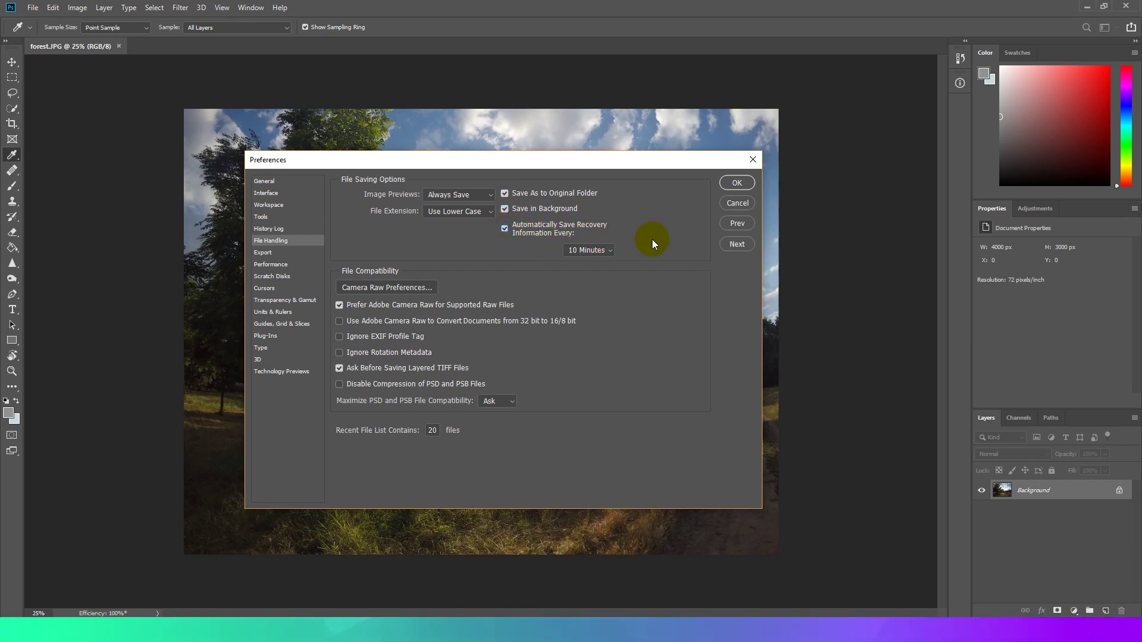
pyautogui.click(610, 249)
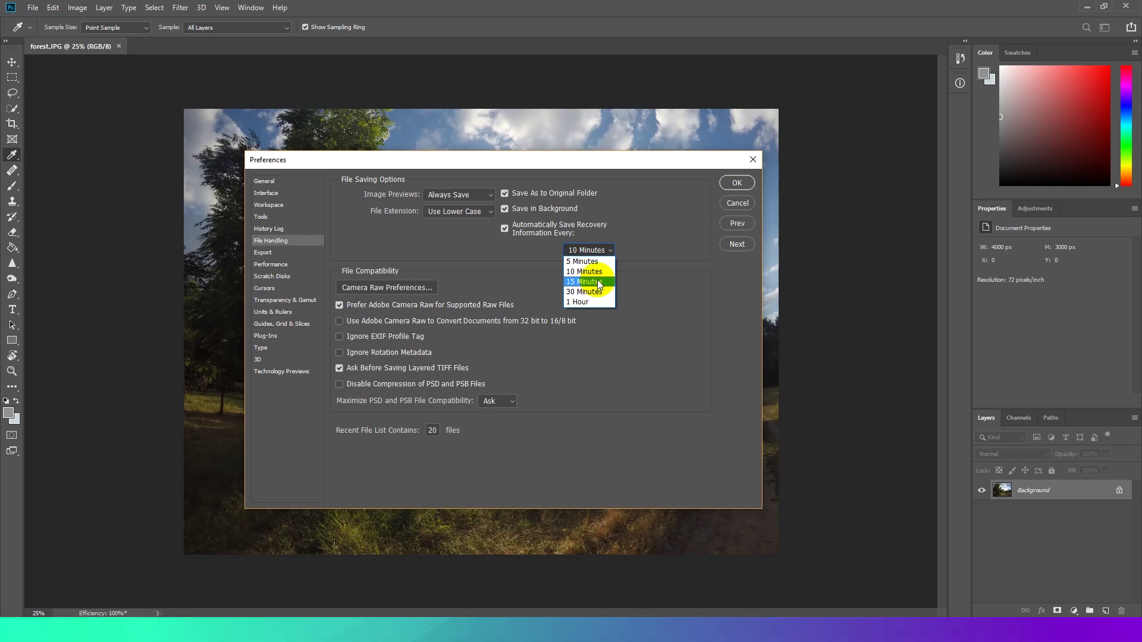
pyautogui.click(589, 301)
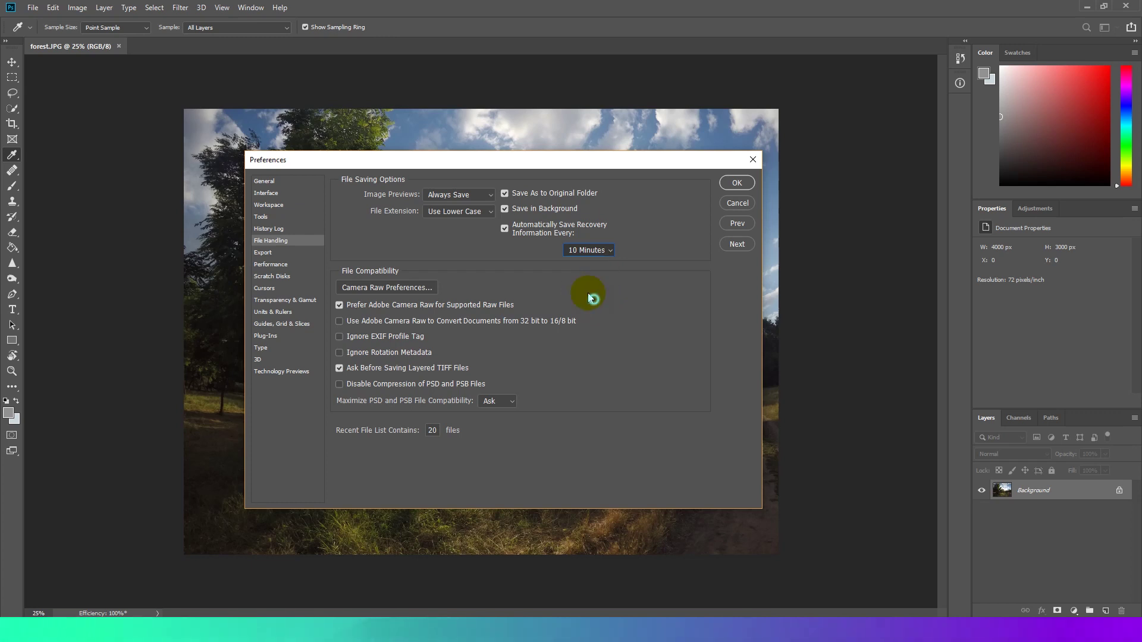
pyautogui.click(607, 251)
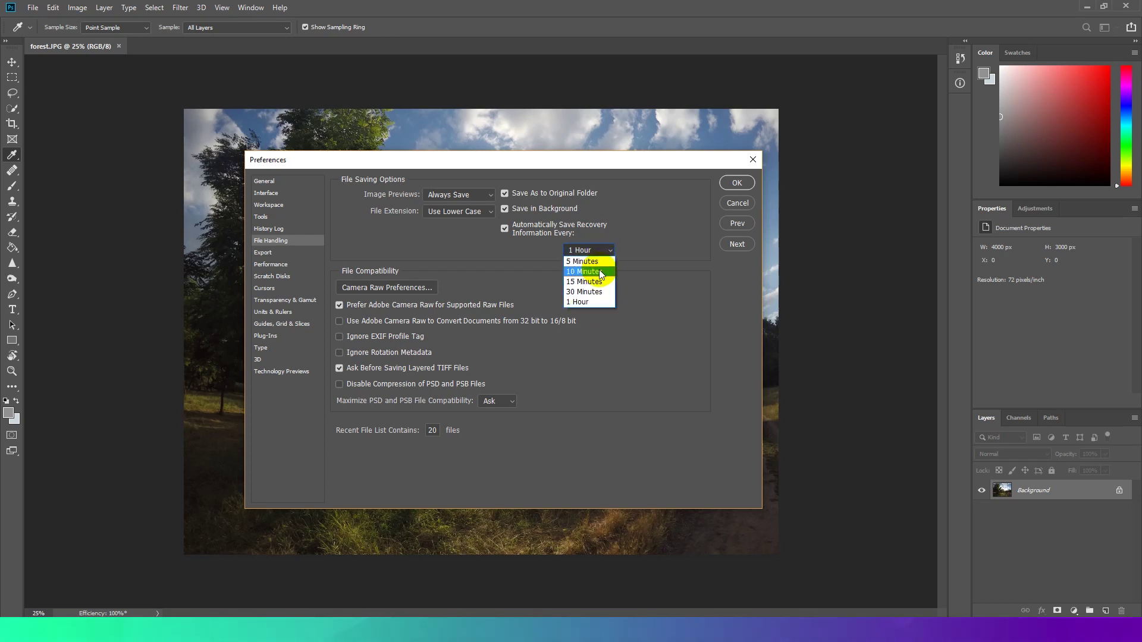
pyautogui.click(600, 271)
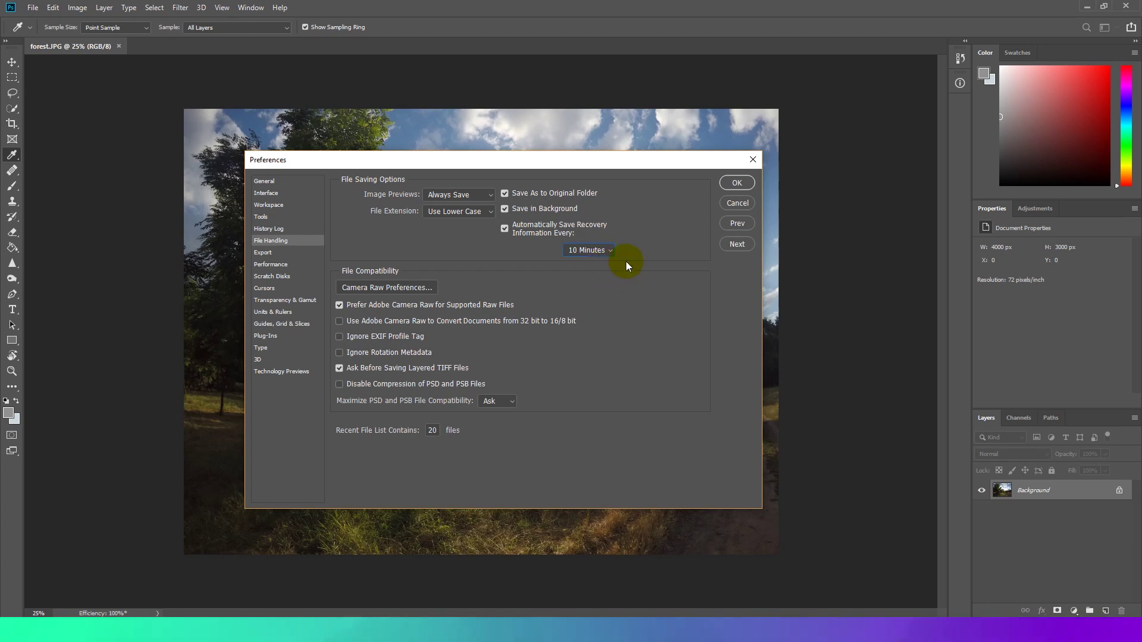
pyautogui.click(736, 183)
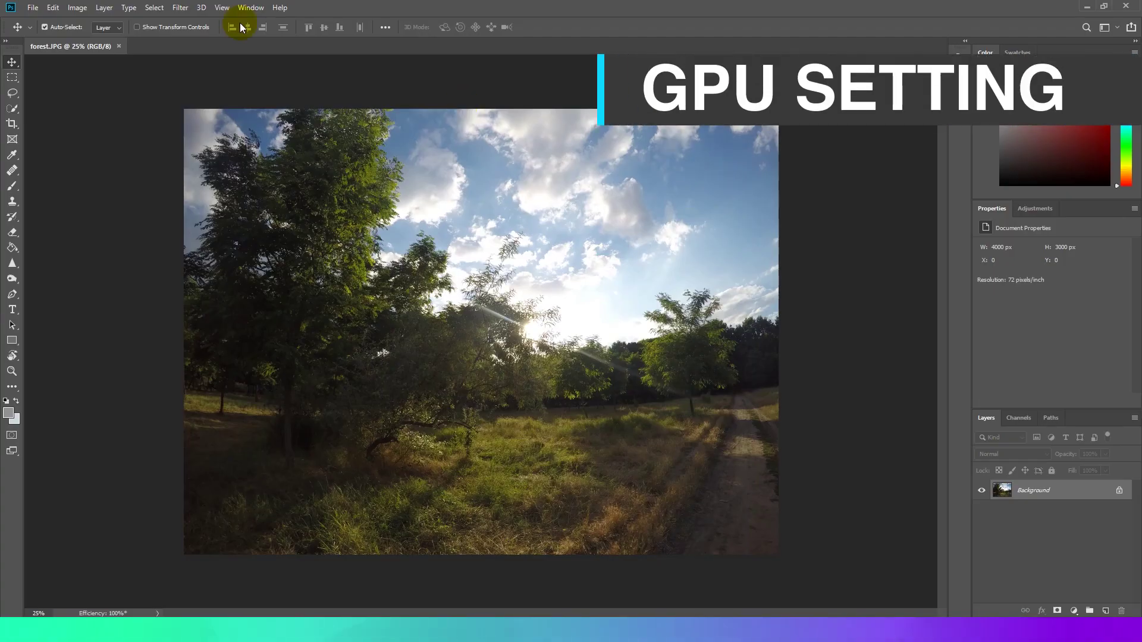
# Step: In Performance preferences, leave Use Graphics Processor ticked for the NVIDIA GeForce GTX 1060
pyautogui.click(53, 7)
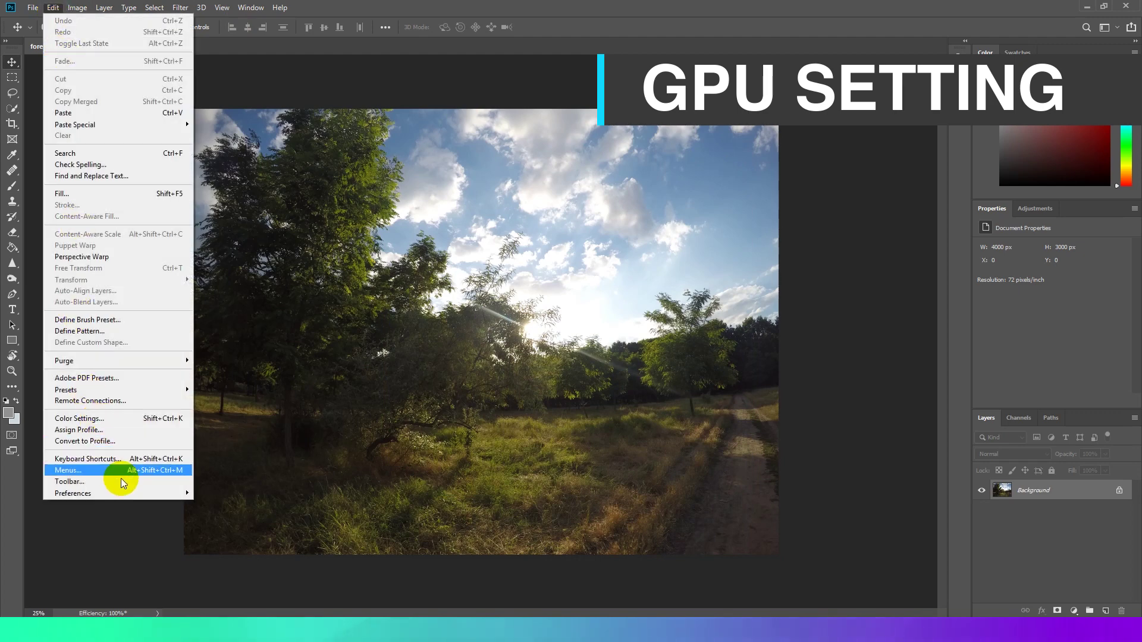
pyautogui.moveTo(127, 493)
pyautogui.click(256, 363)
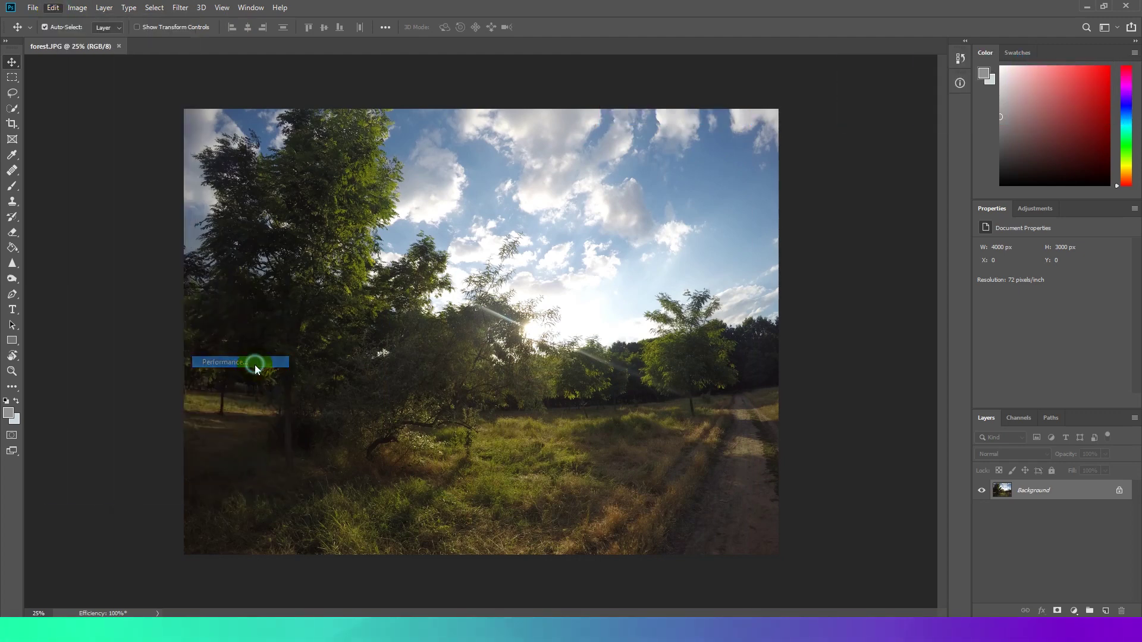
pyautogui.moveTo(674, 225)
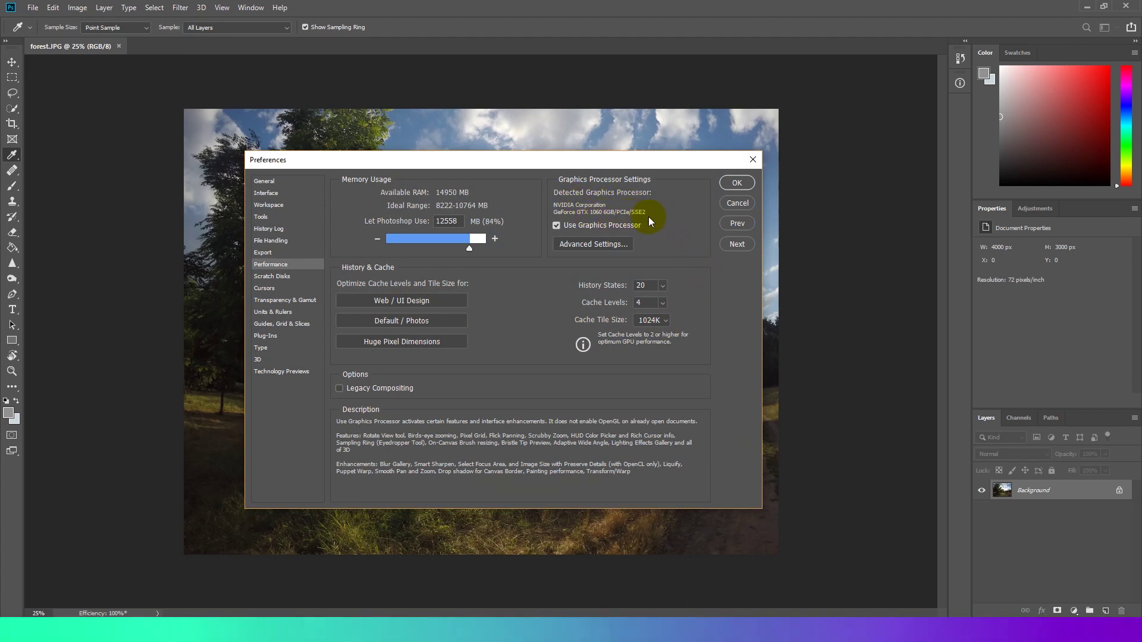
pyautogui.click(556, 225)
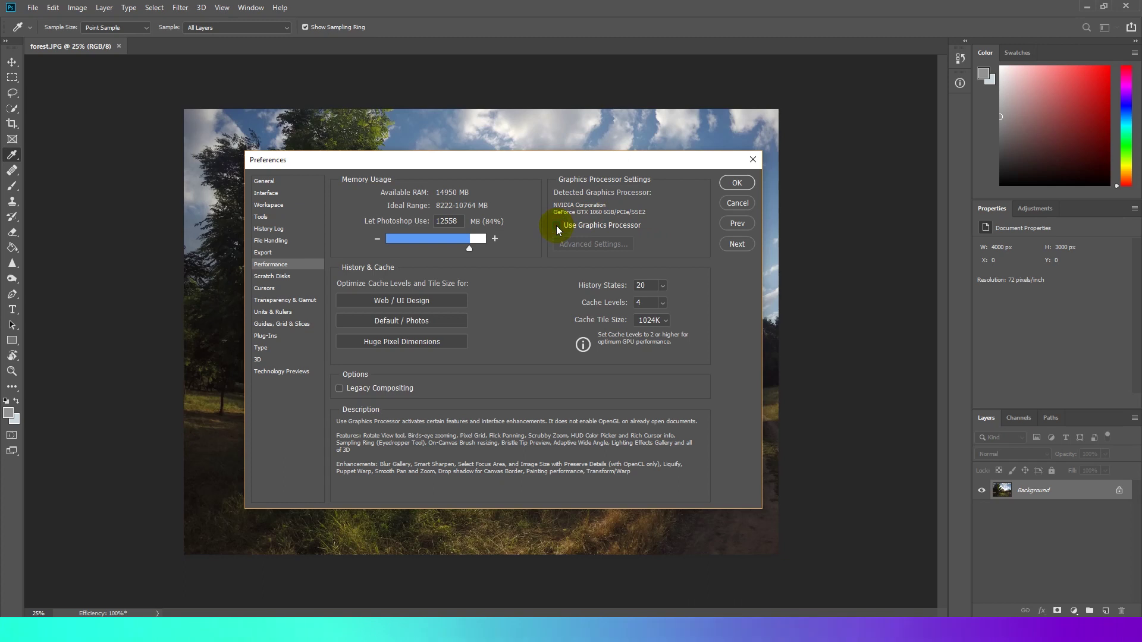
pyautogui.click(556, 226)
pyautogui.click(556, 226)
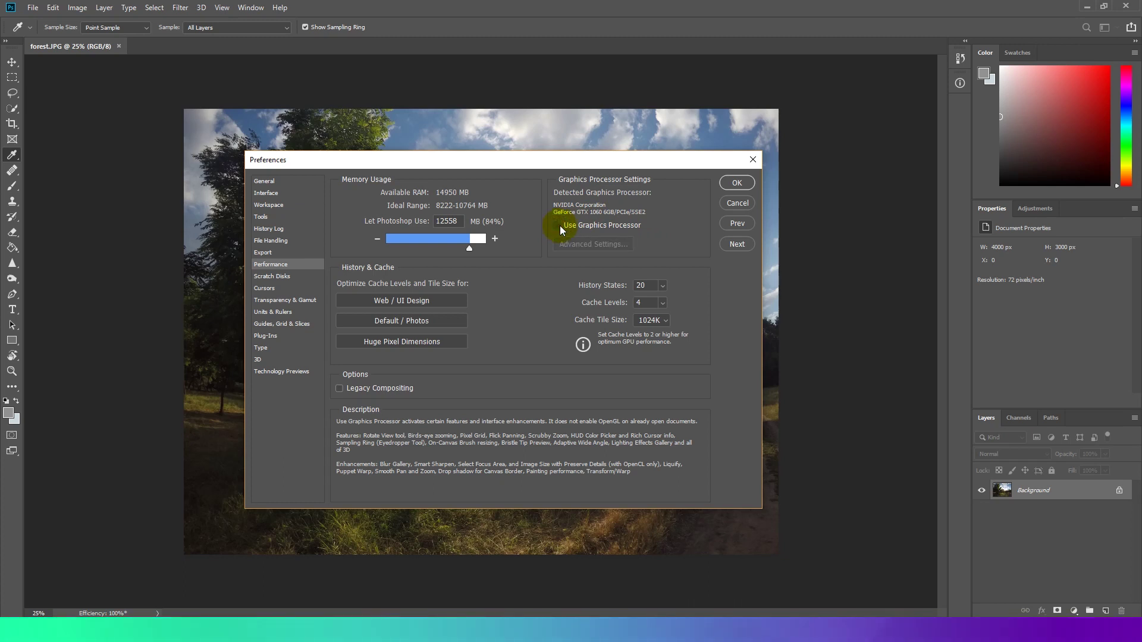
pyautogui.click(556, 225)
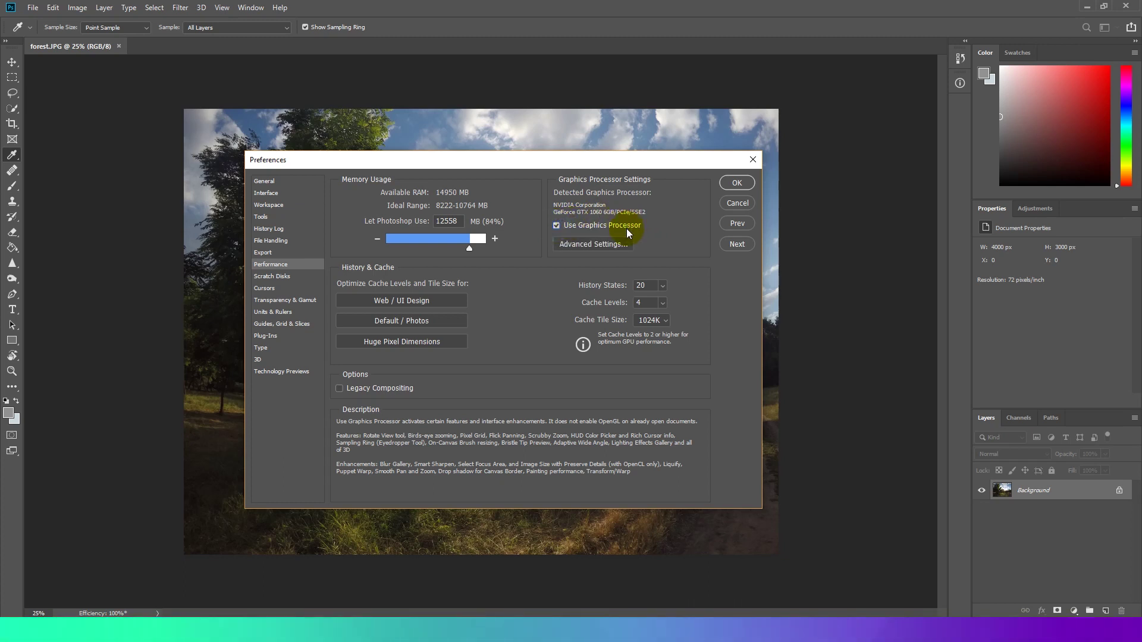
# Step: In Advanced graphics processor settings, change Drawing Mode from Basic to Advanced with OpenCL on
pyautogui.click(608, 241)
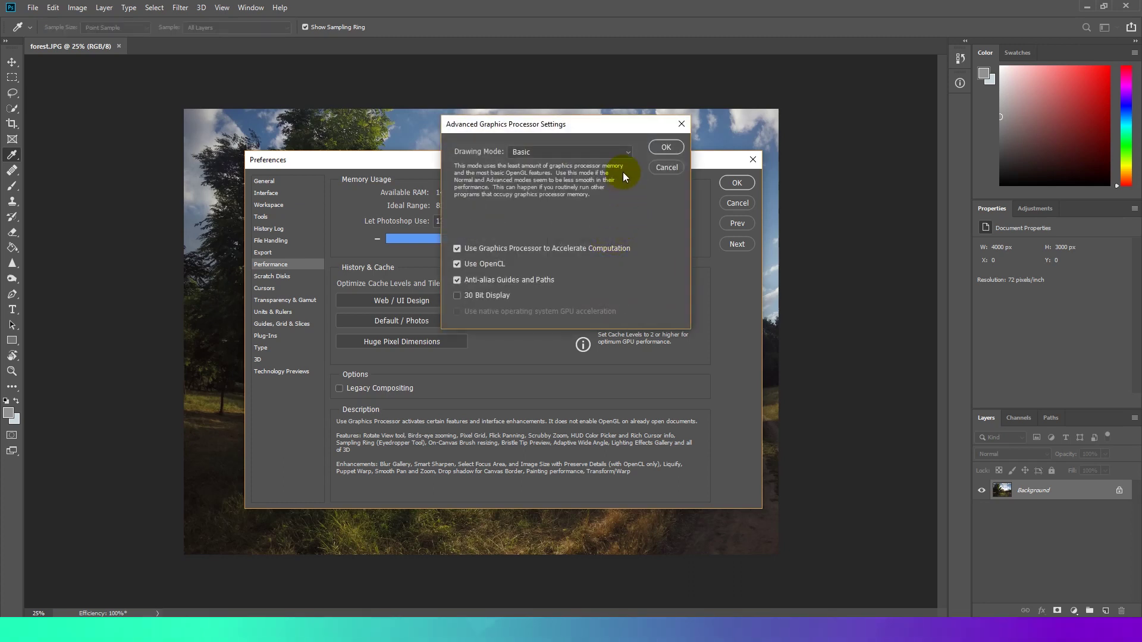
pyautogui.click(626, 152)
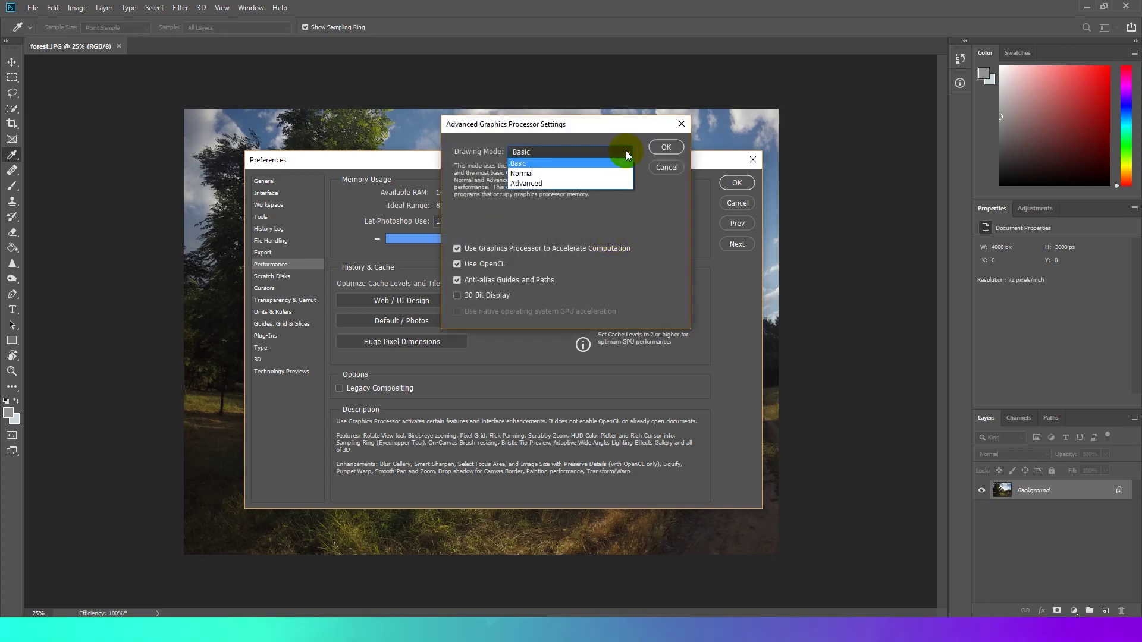
pyautogui.click(625, 152)
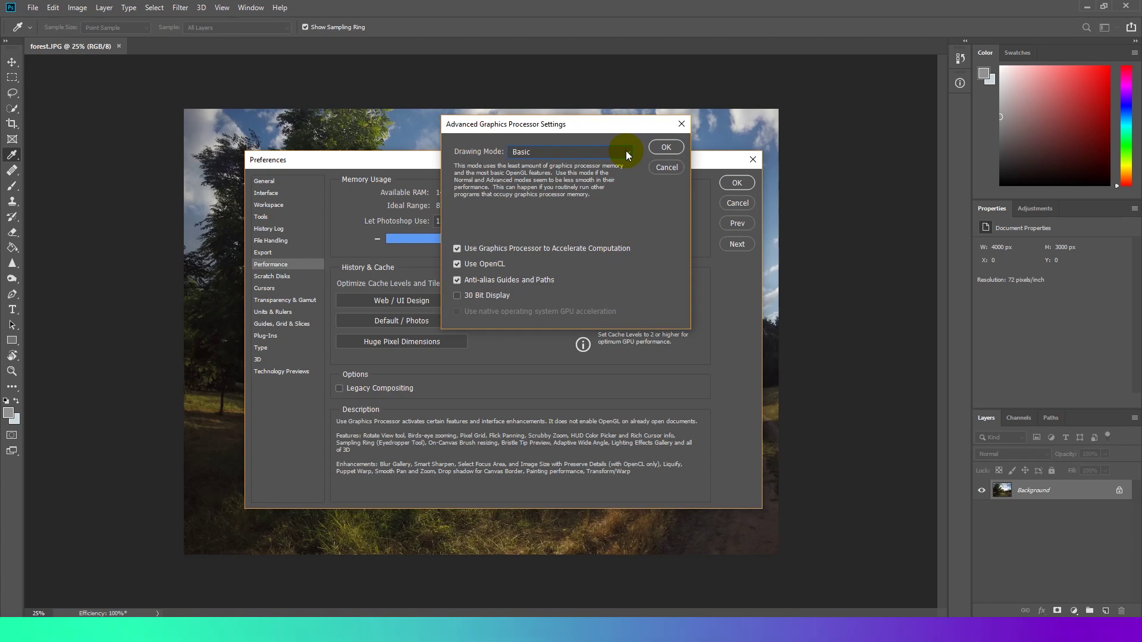
pyautogui.click(626, 152)
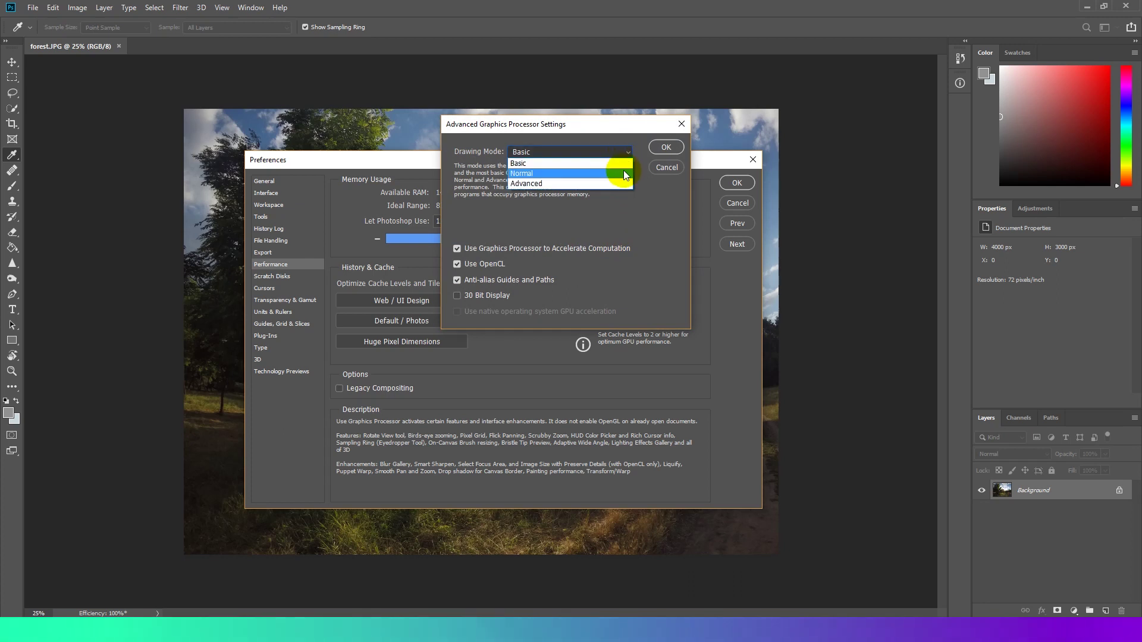
pyautogui.click(623, 170)
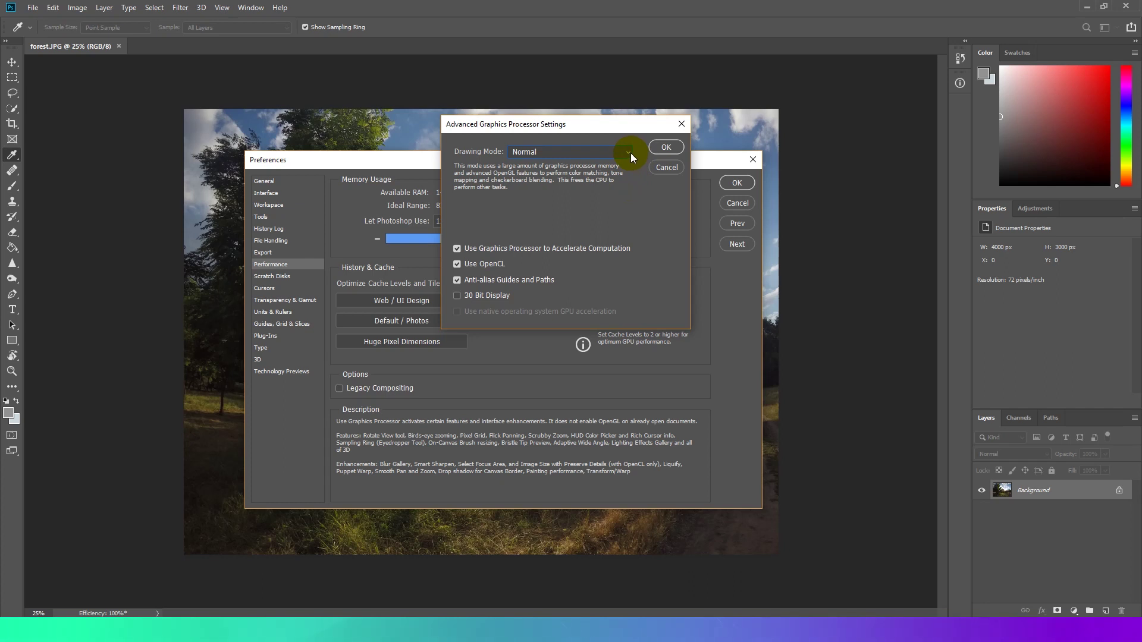
pyautogui.click(631, 153)
pyautogui.click(626, 182)
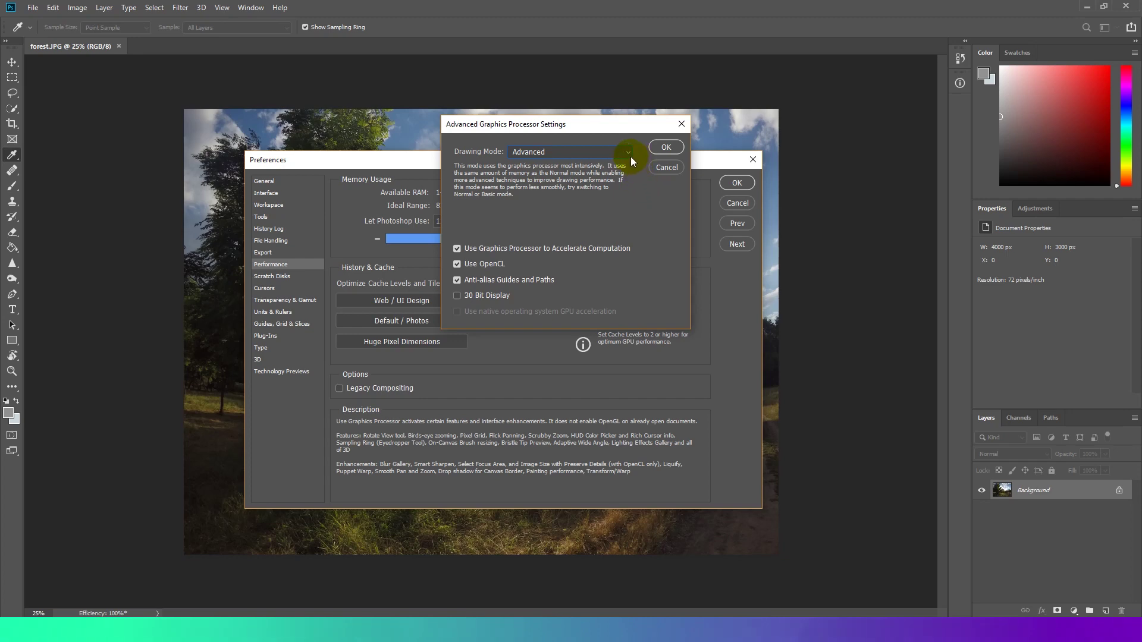
pyautogui.click(628, 152)
pyautogui.click(619, 169)
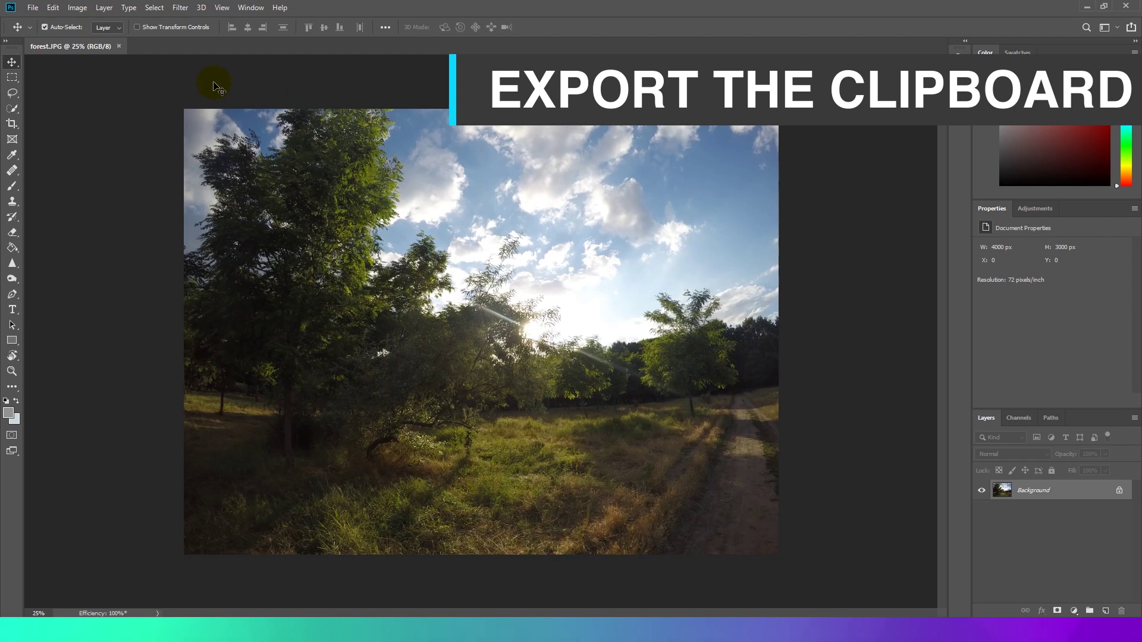
# Step: Uncheck Export Clipboard in Photoshop's General preferences
pyautogui.click(53, 7)
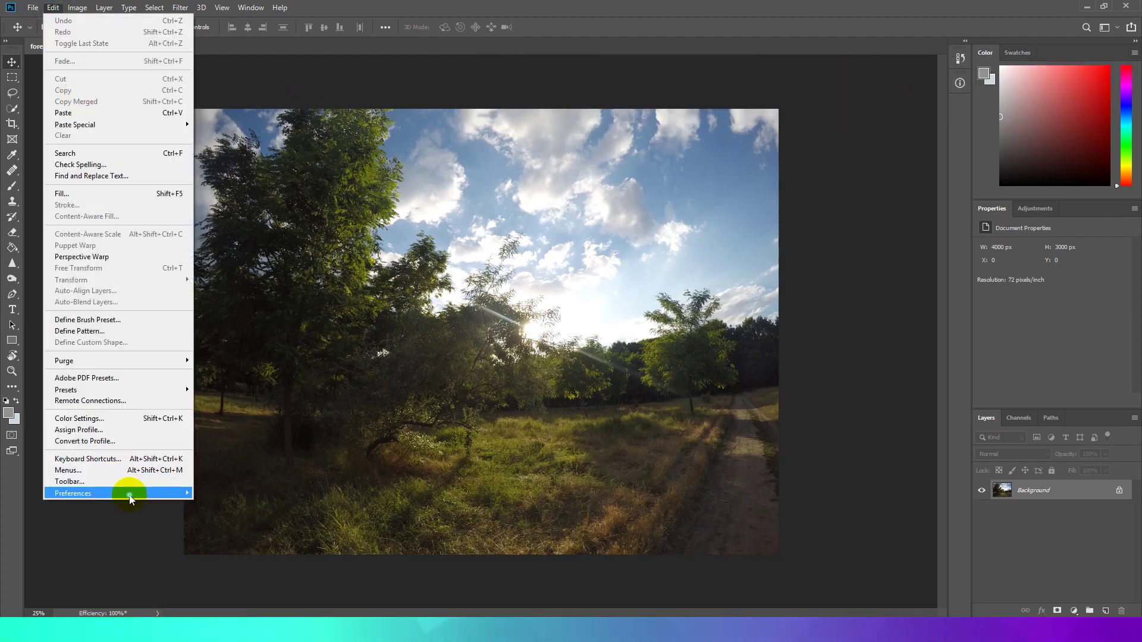
pyautogui.moveTo(128, 493)
pyautogui.click(249, 272)
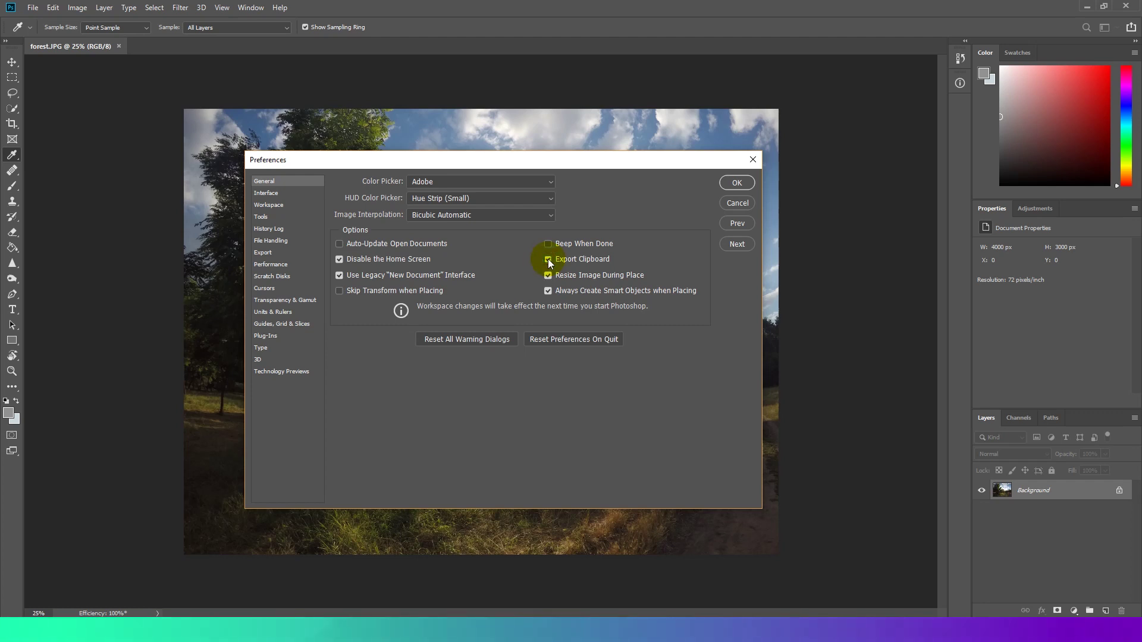
pyautogui.click(548, 259)
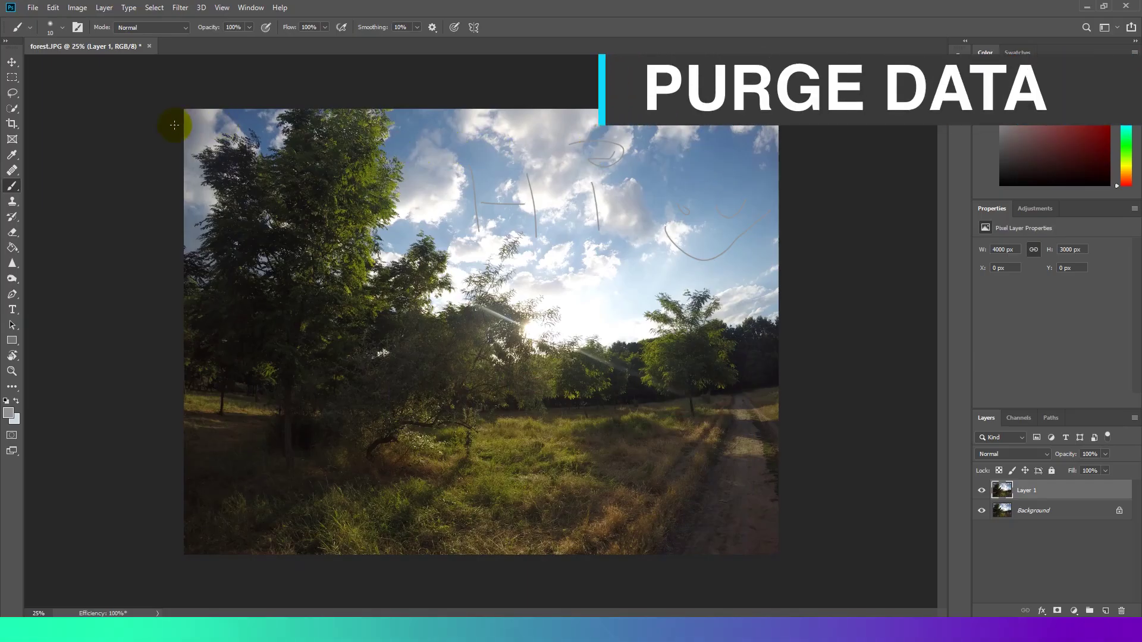
# Step: Run Edit > Purge > All to clear clipboard, history and cache data
pyautogui.click(55, 9)
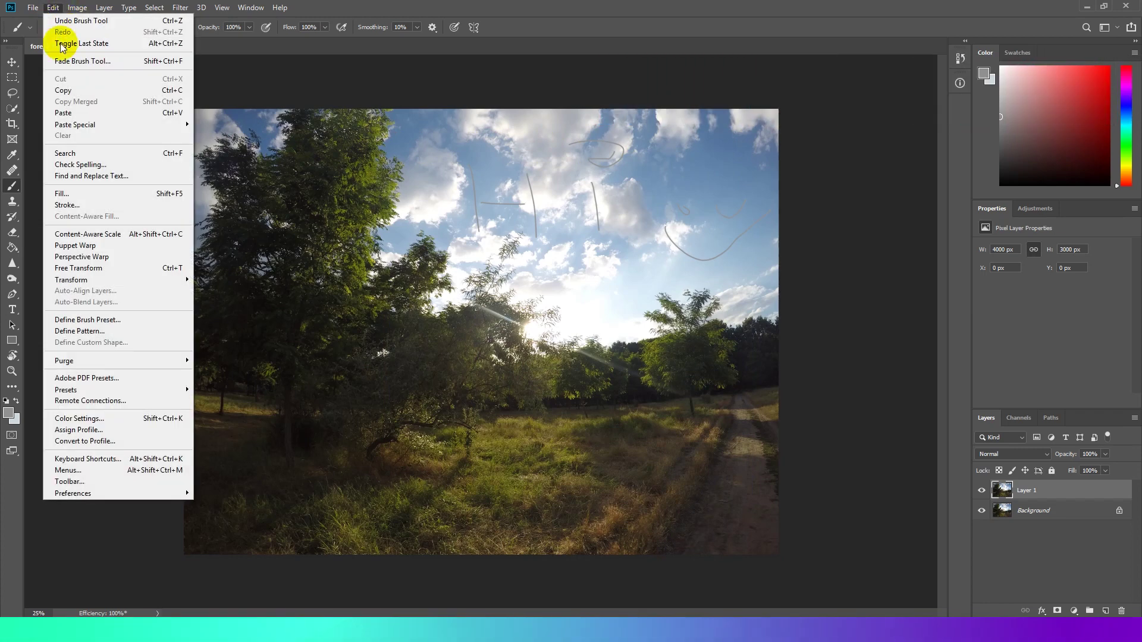
pyautogui.moveTo(139, 361)
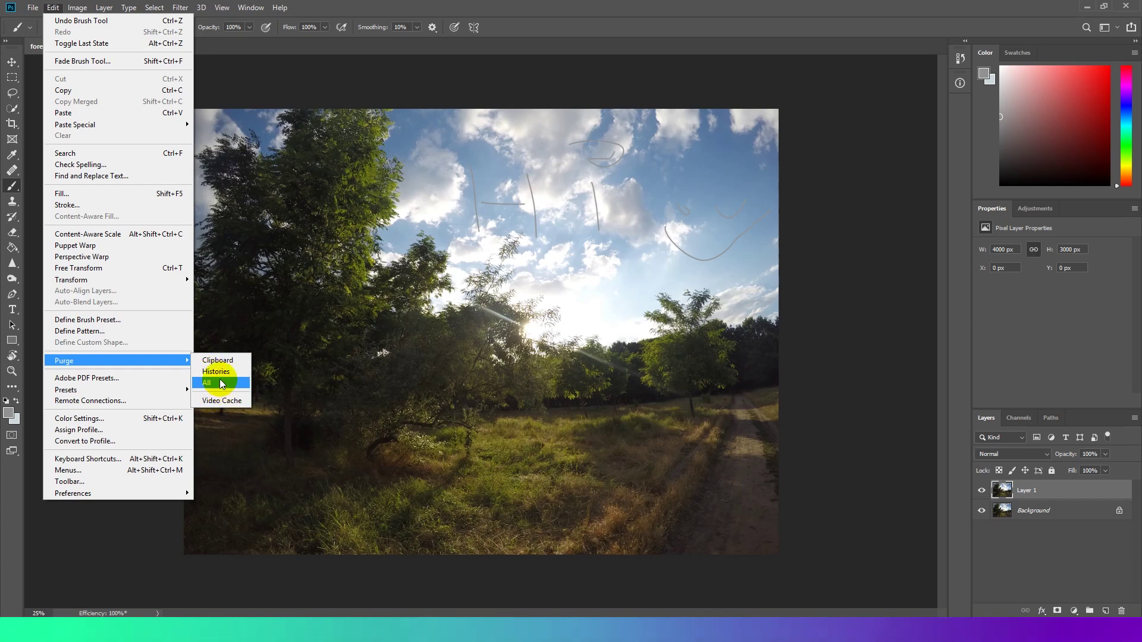
pyautogui.click(220, 374)
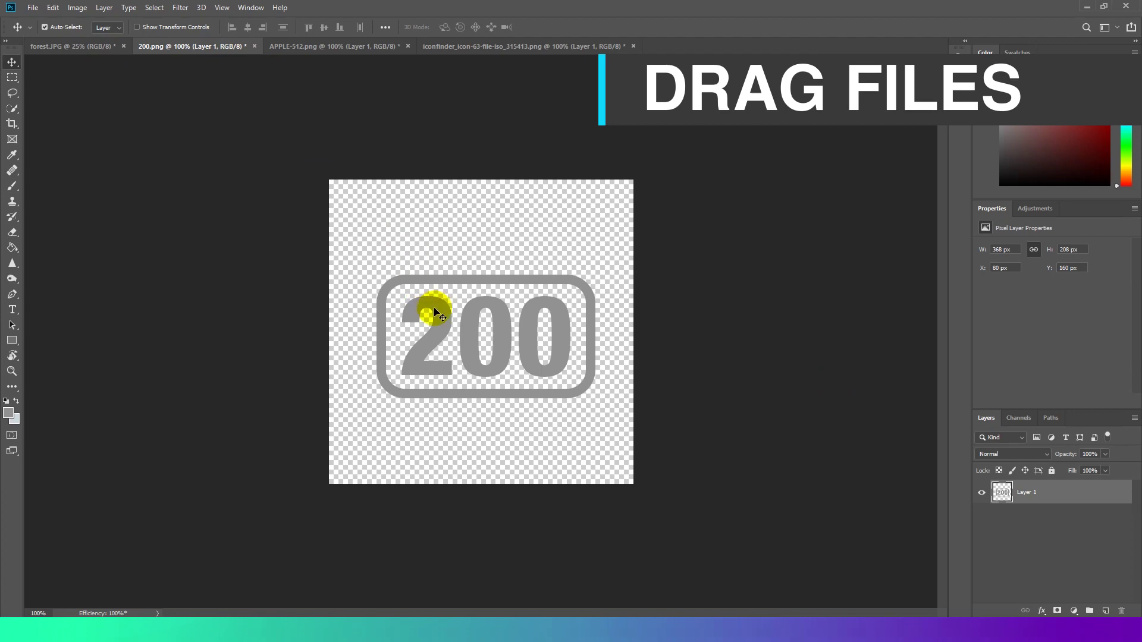
# Step: Drag the 200 and ISO badges onto the bottom-right of the forest photo
pyautogui.moveTo(411, 302); pyautogui.dragTo(715, 500)
pyautogui.click(473, 46)
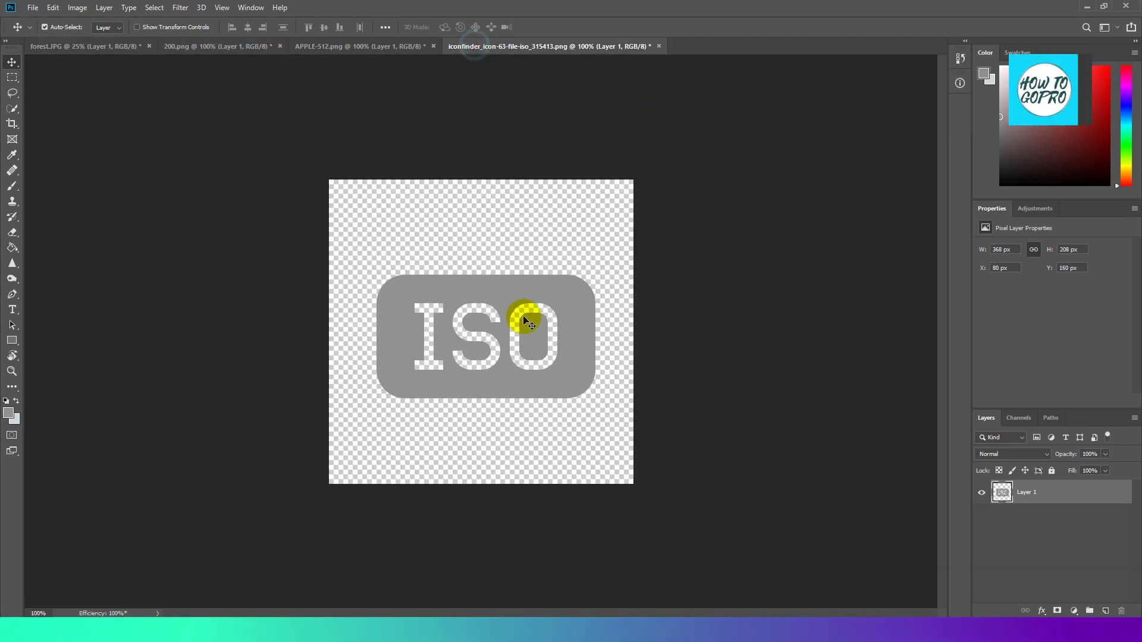
pyautogui.moveTo(510, 340); pyautogui.dragTo(671, 502)
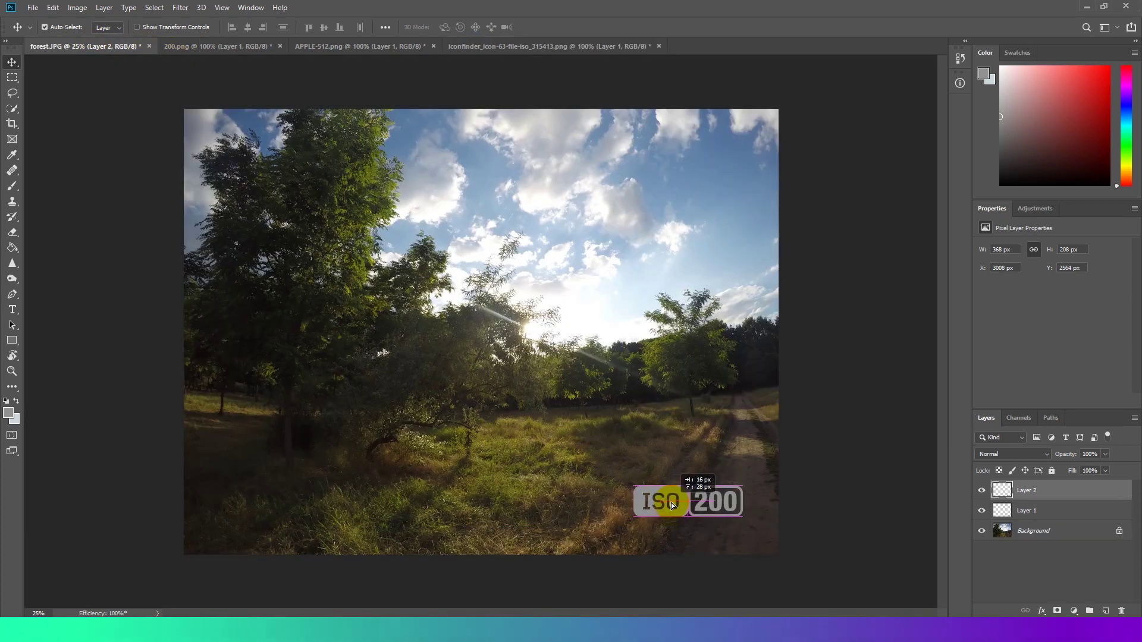
pyautogui.click(357, 44)
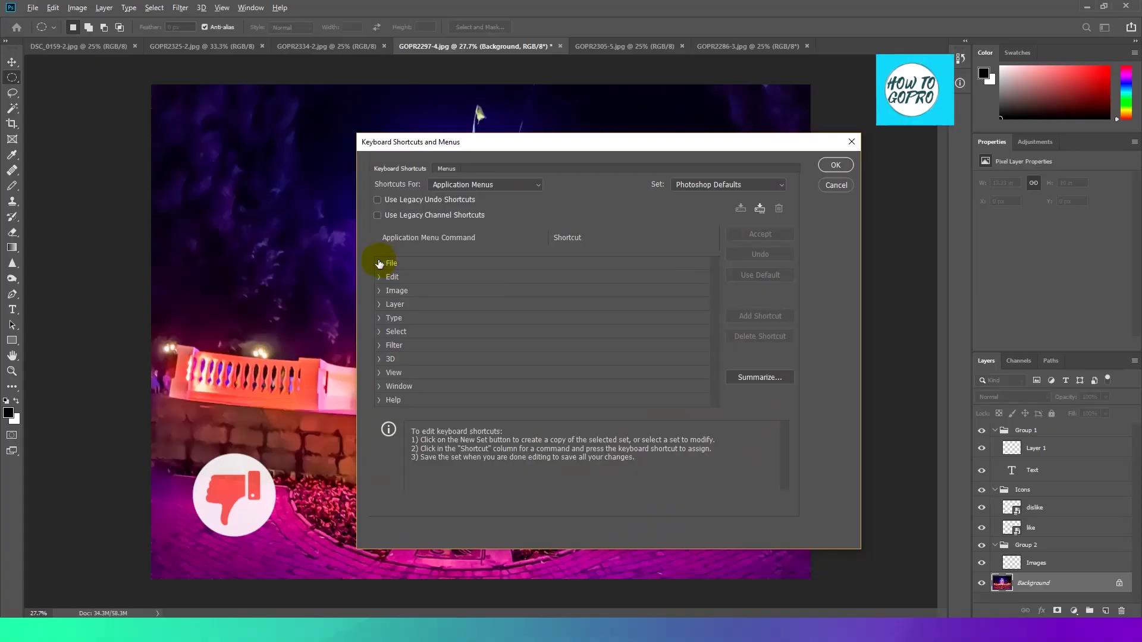
# Step: Expand the File group in Keyboard Shortcuts and scroll its commands, such as Revert on F12
pyautogui.click(380, 263)
pyautogui.scroll(-10, 479, 282)
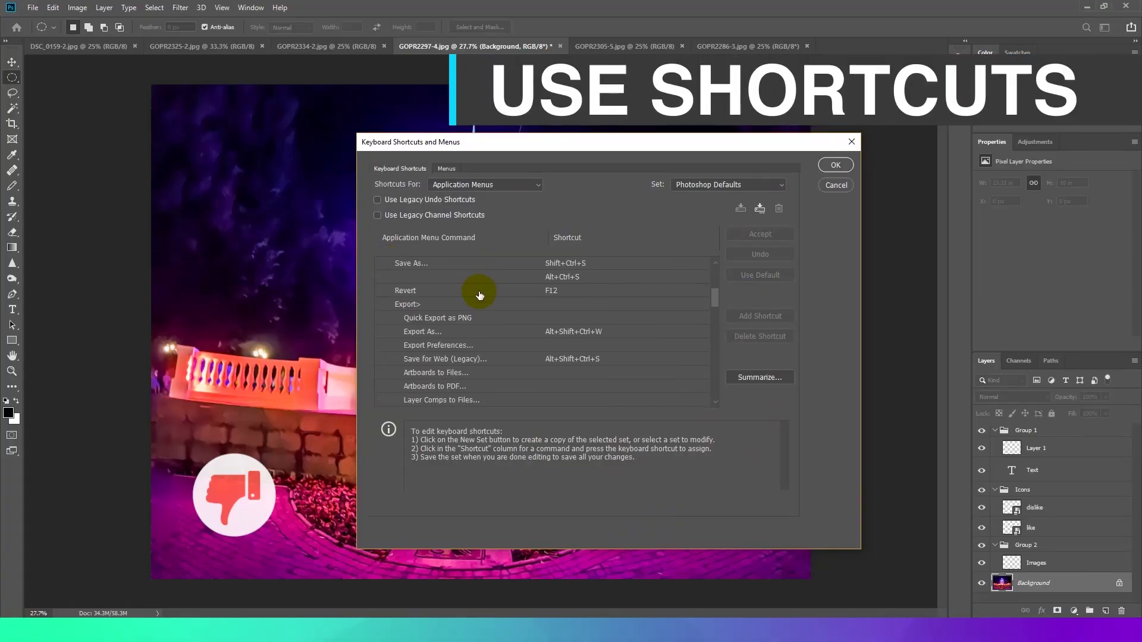
pyautogui.scroll(-3, 476, 306)
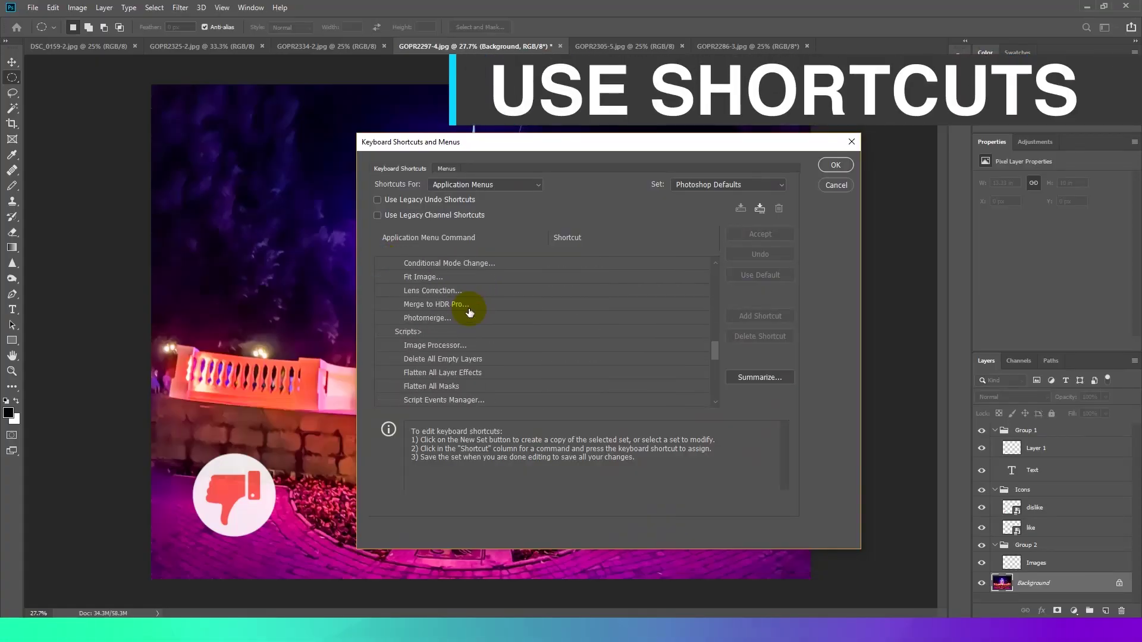